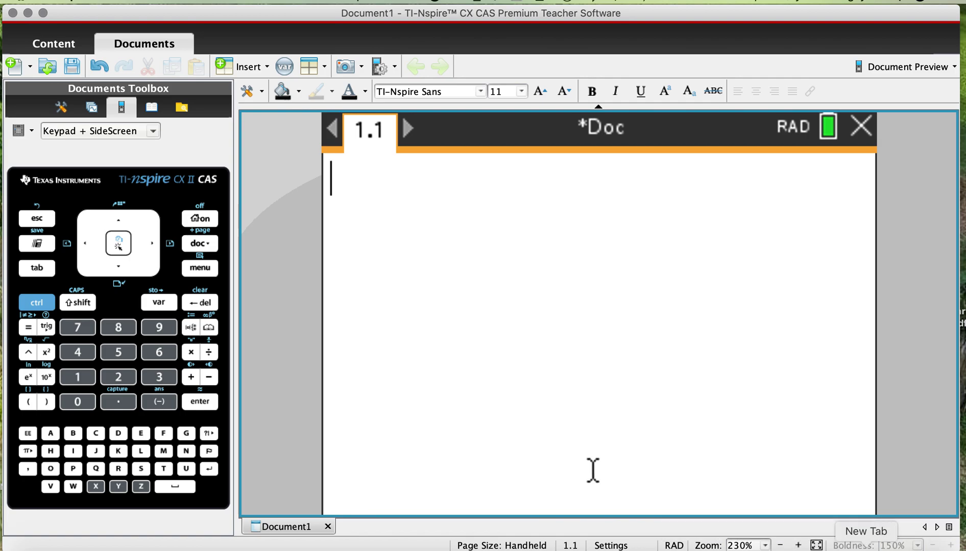
- Search 'ti Aus' in Chrome, open the Texas Instruments Australia education site, then minimize Chrome
left_click(919, 546)
left_click(498, 331)
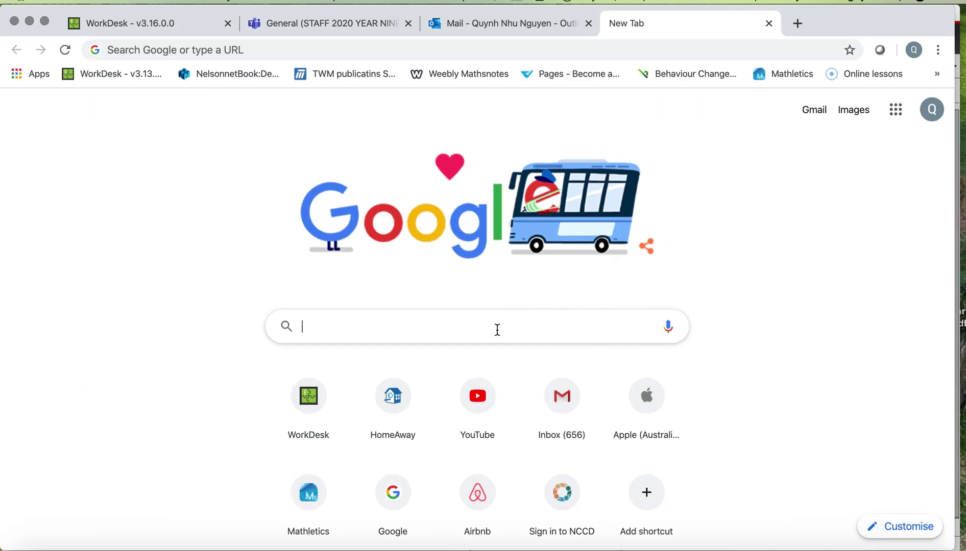
type("ti")
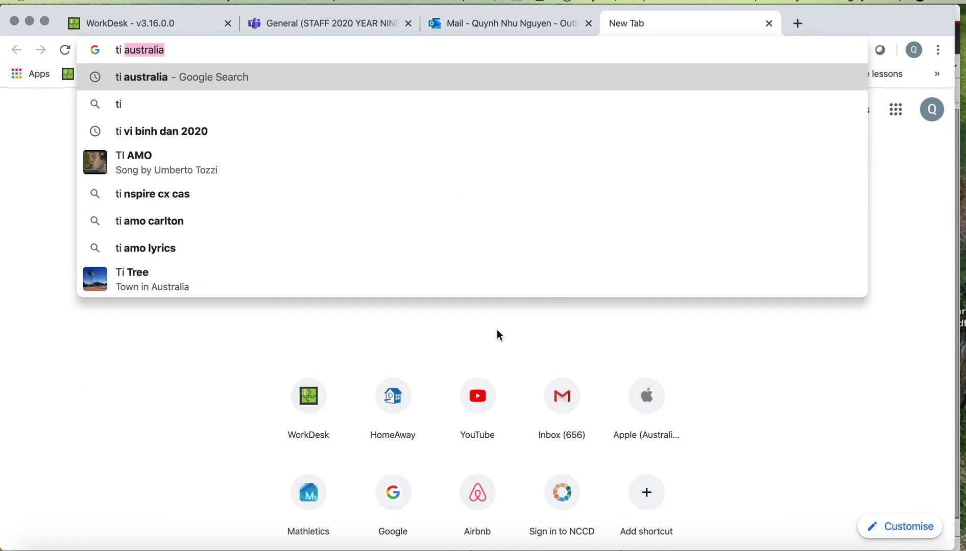
type(" Aus")
key("Return")
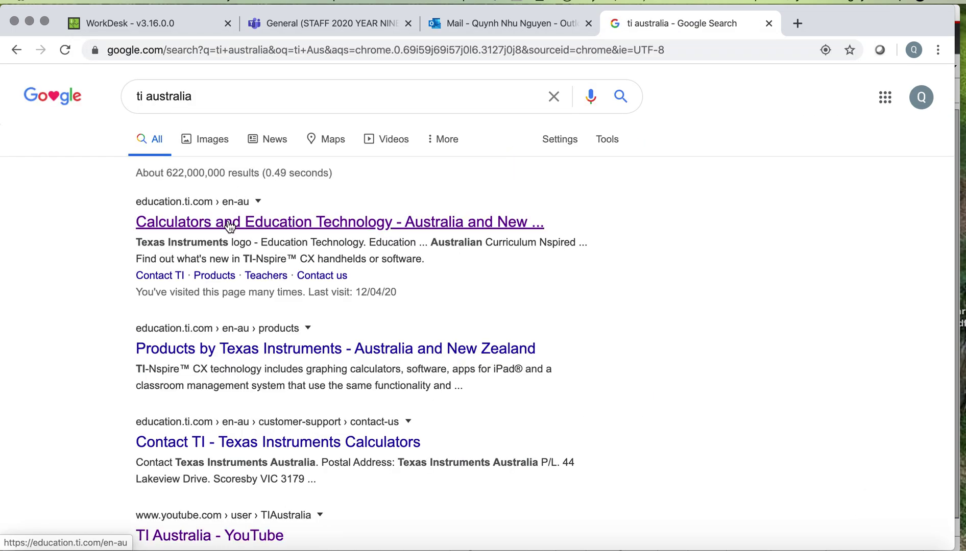
left_click(229, 223)
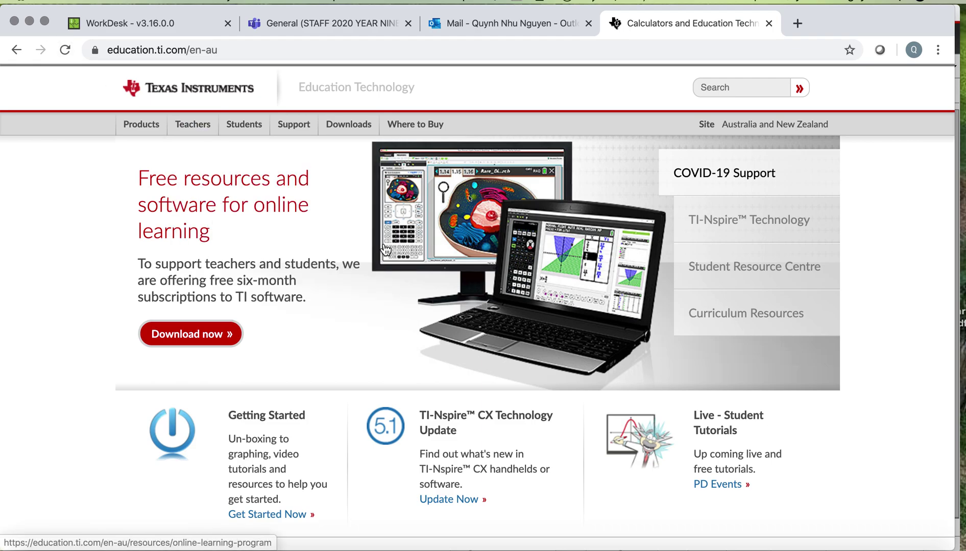
left_click(30, 21)
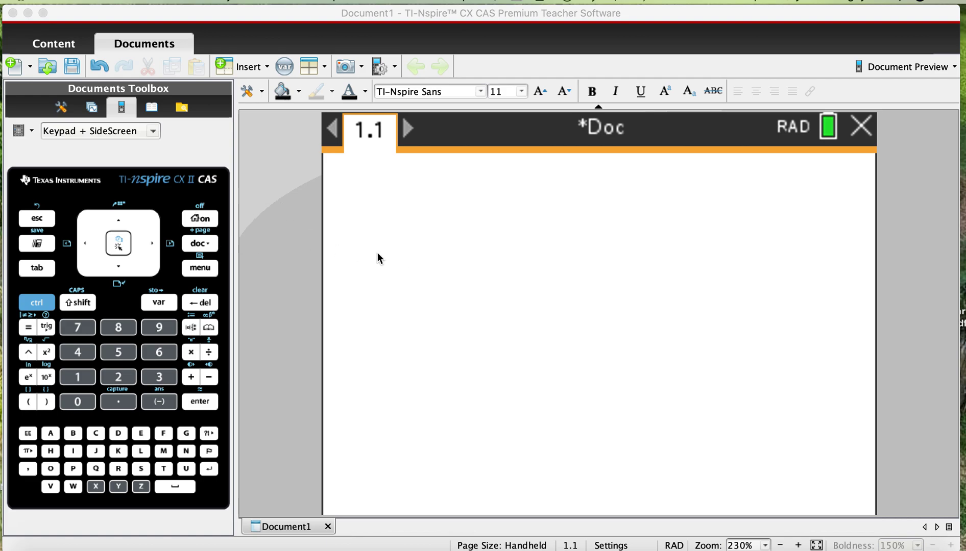
- Insert a Notes page as page 1.2 of Document1 from the handheld home screen
left_click(200, 219)
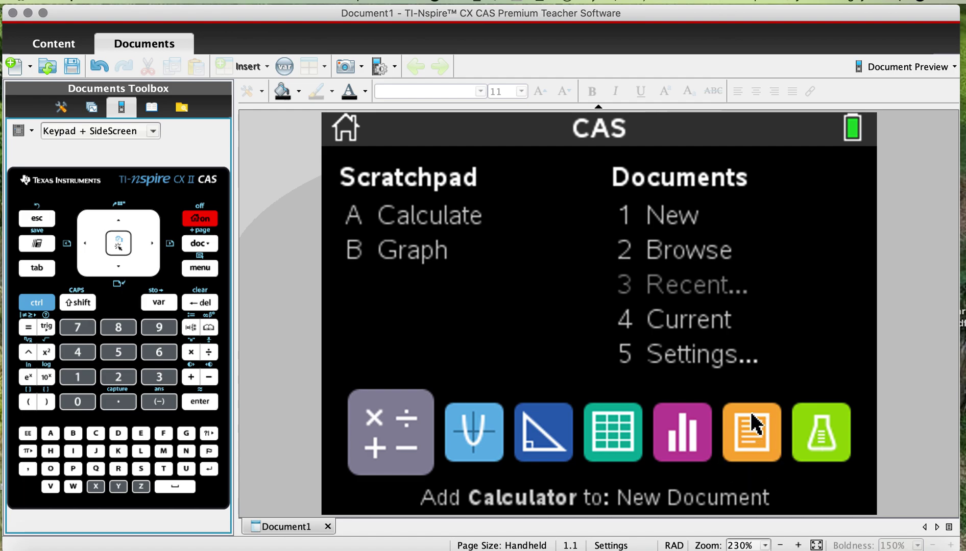
key("Escape")
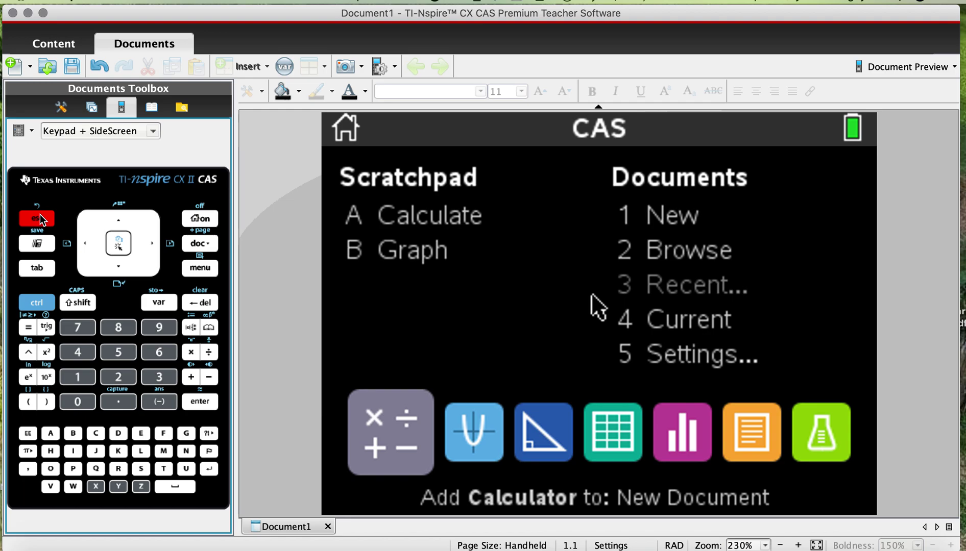
left_click(765, 433)
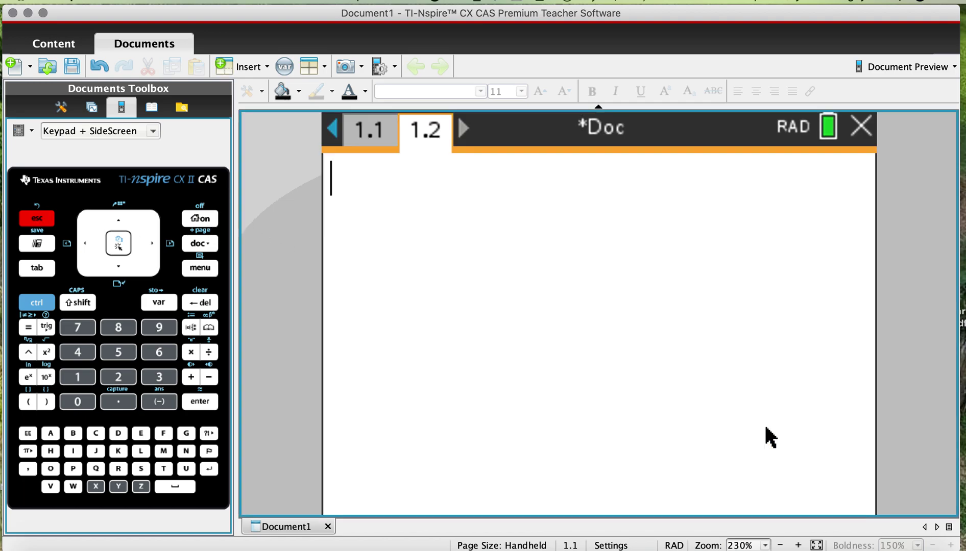
- Switch back to the still-blank page 1.1 of Document1
left_click(387, 132)
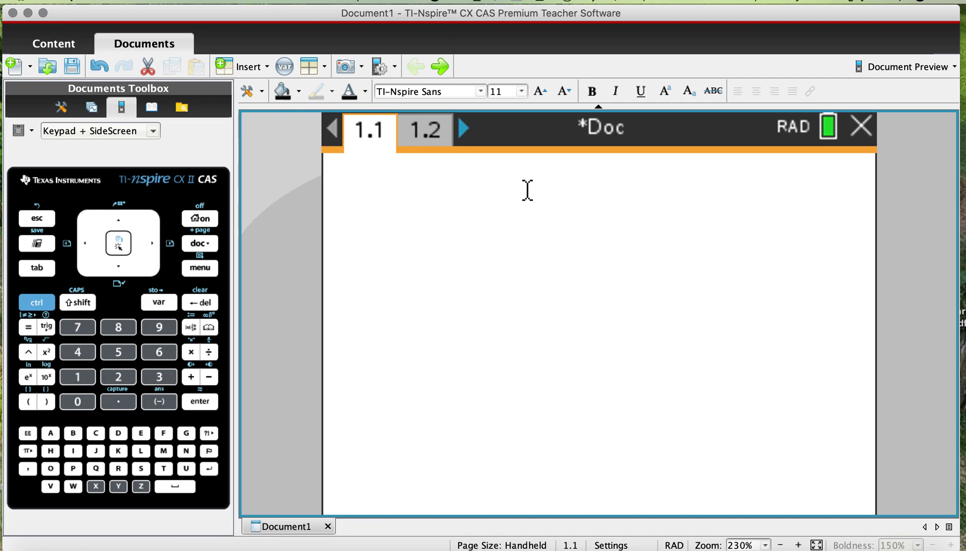
- Type the indented title 'Cylinder' and make it 16-point, bold and red
type("Cylinder")
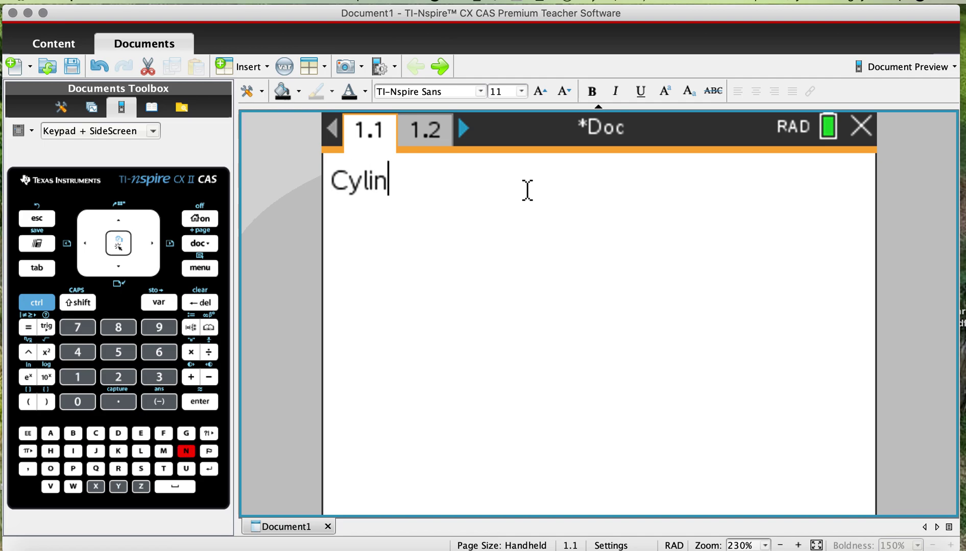
left_click(329, 180)
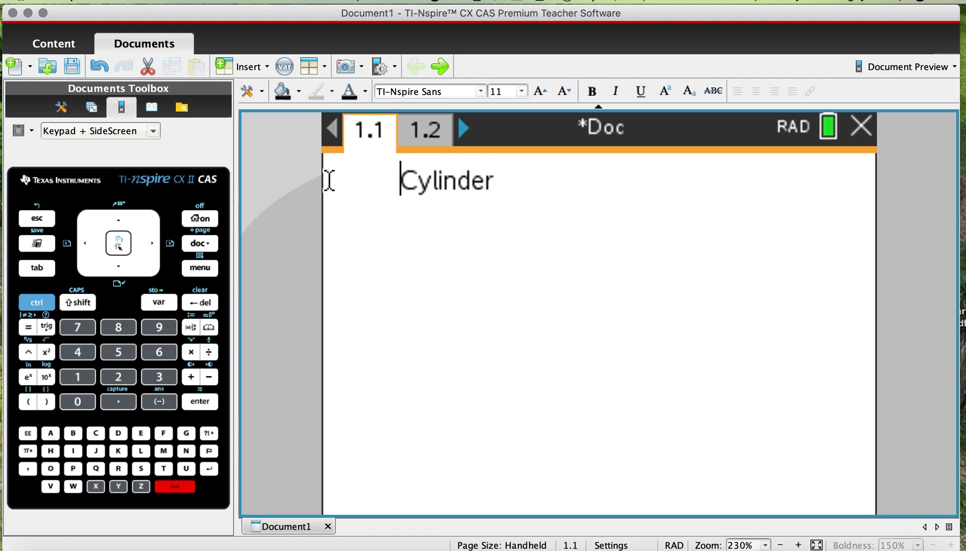
left_click_drag(556, 182, 442, 179)
left_click(521, 91)
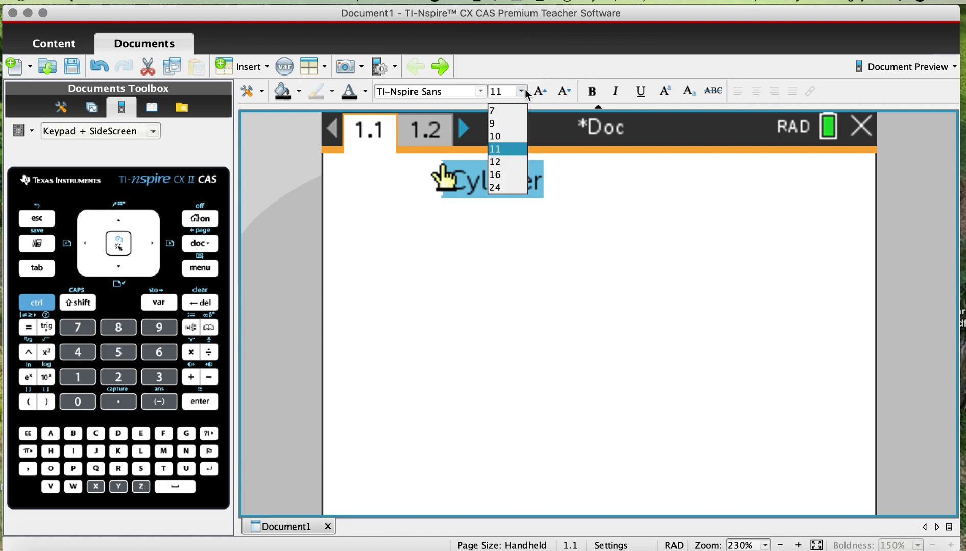
left_click(499, 176)
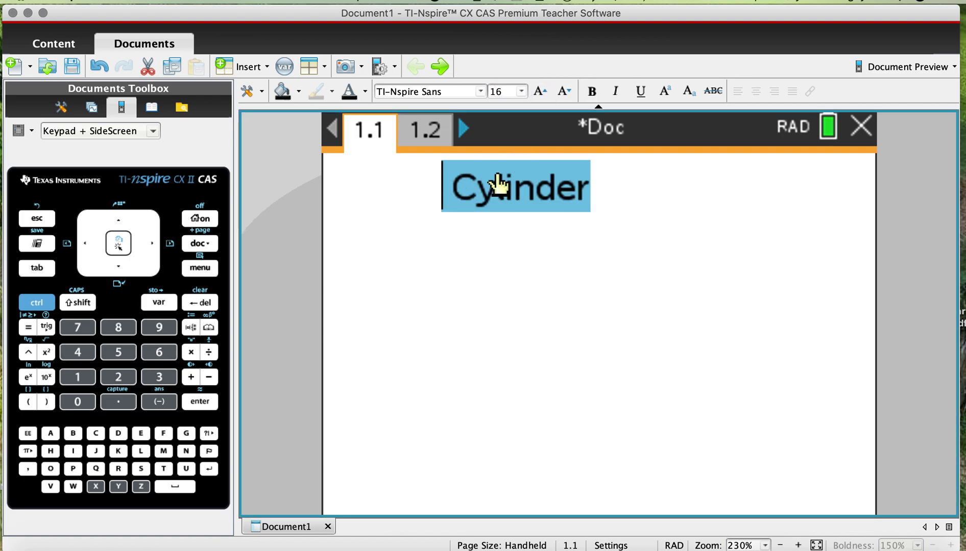
left_click(592, 92)
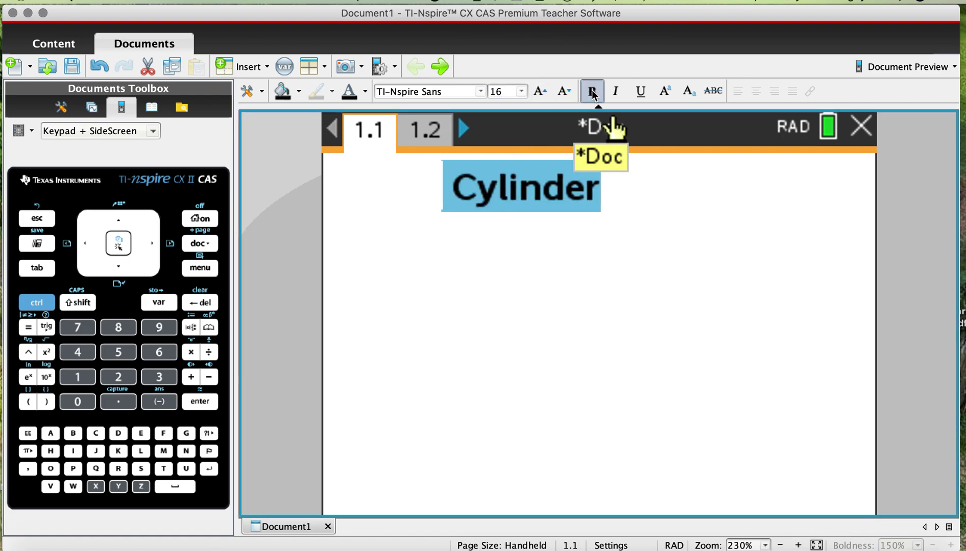
right_click(547, 191)
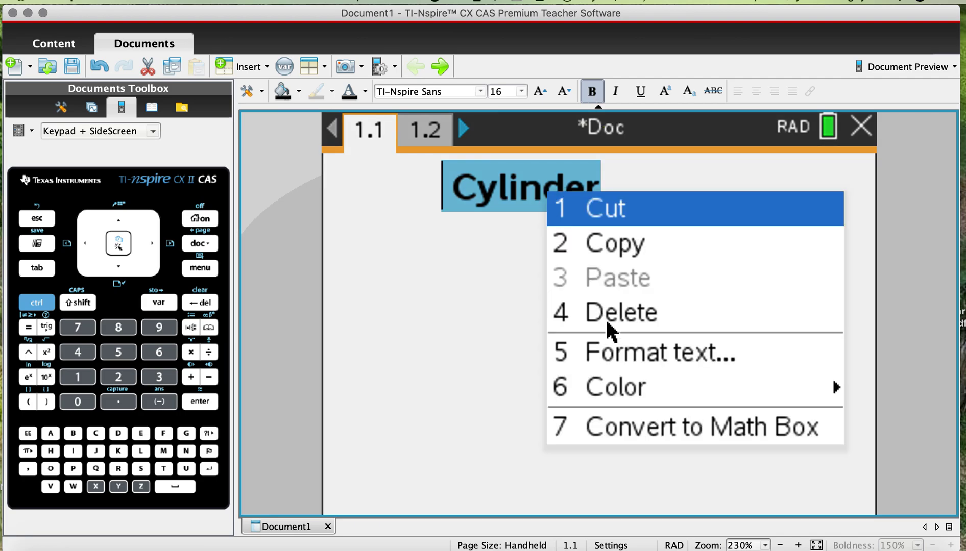
mouse_move(607, 393)
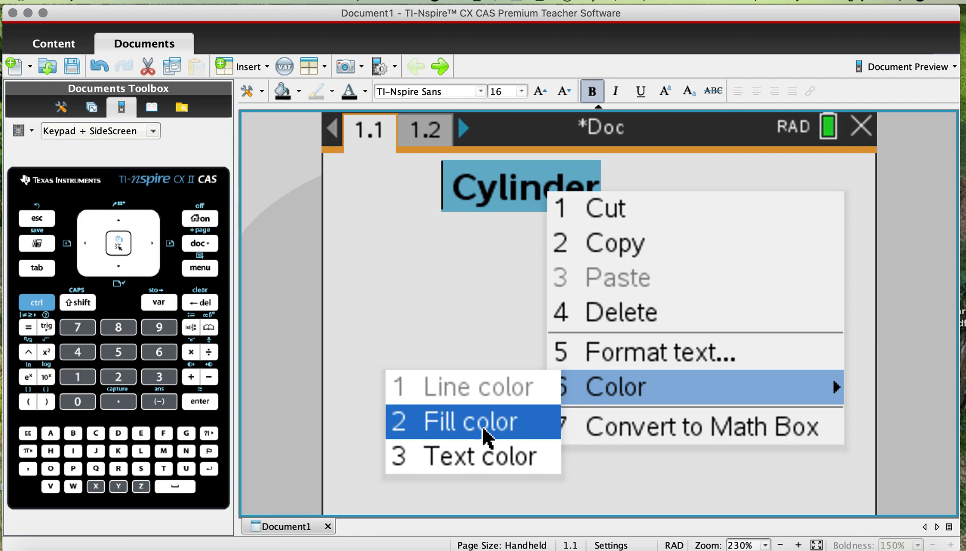
left_click(464, 467)
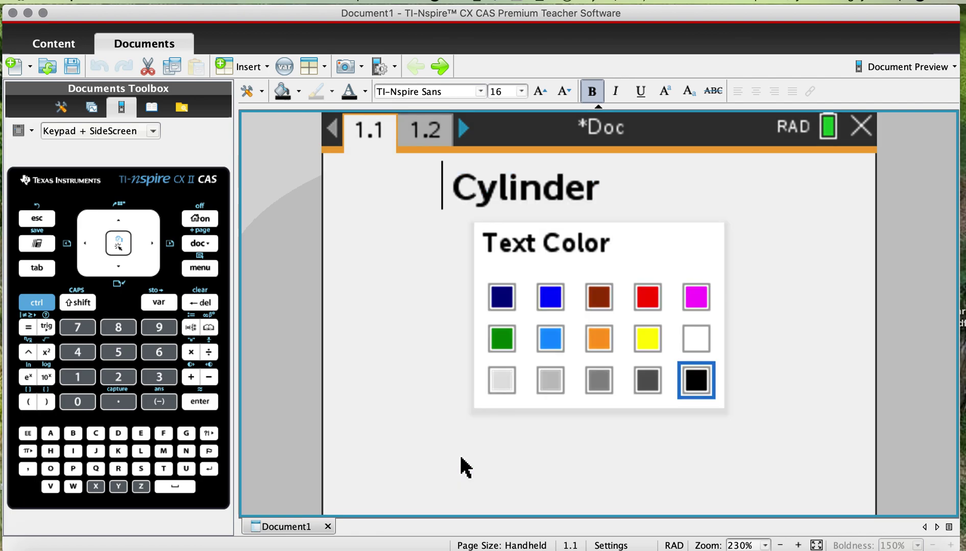
left_click(646, 298)
left_click(651, 206)
- Start a new line below the title set to 12-point, not bold, navy text
key("Return")
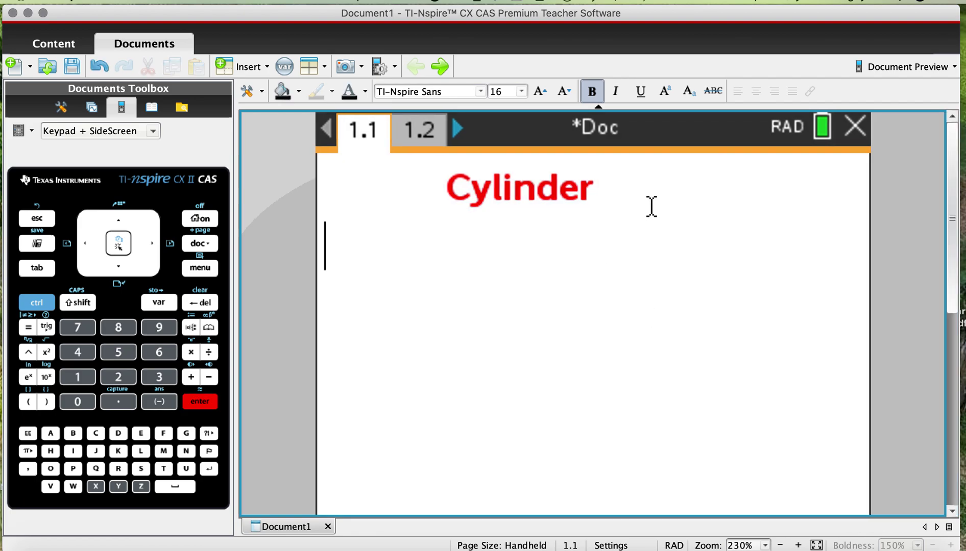
left_click(526, 96)
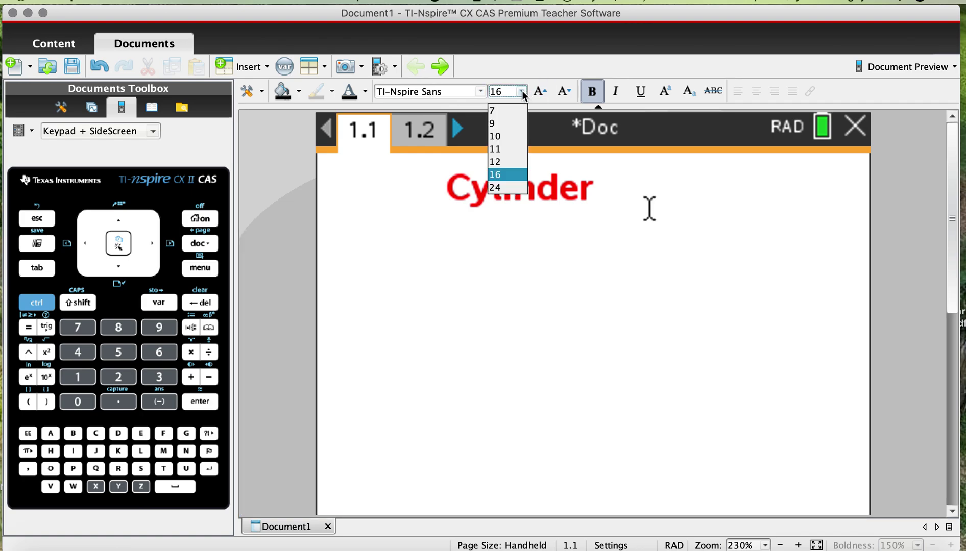
left_click(493, 162)
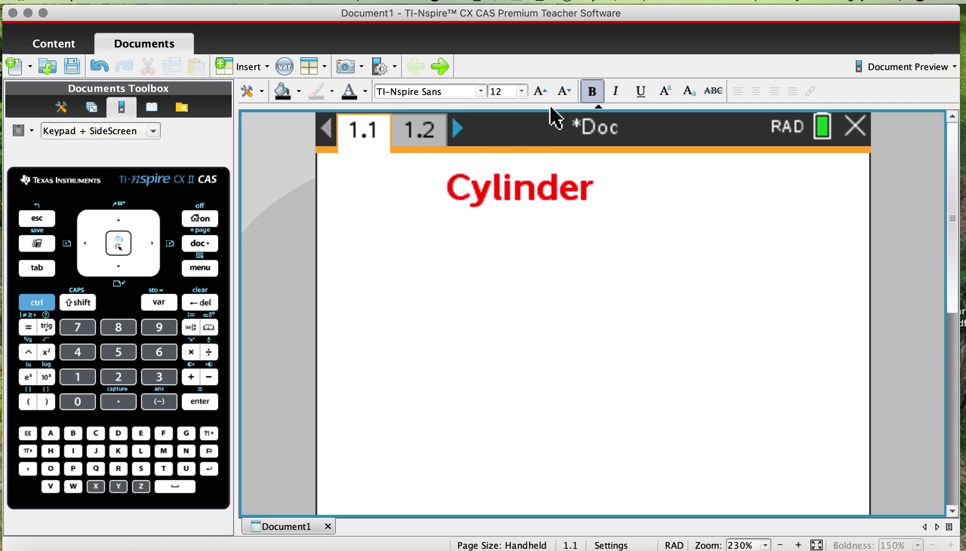
key("super+b")
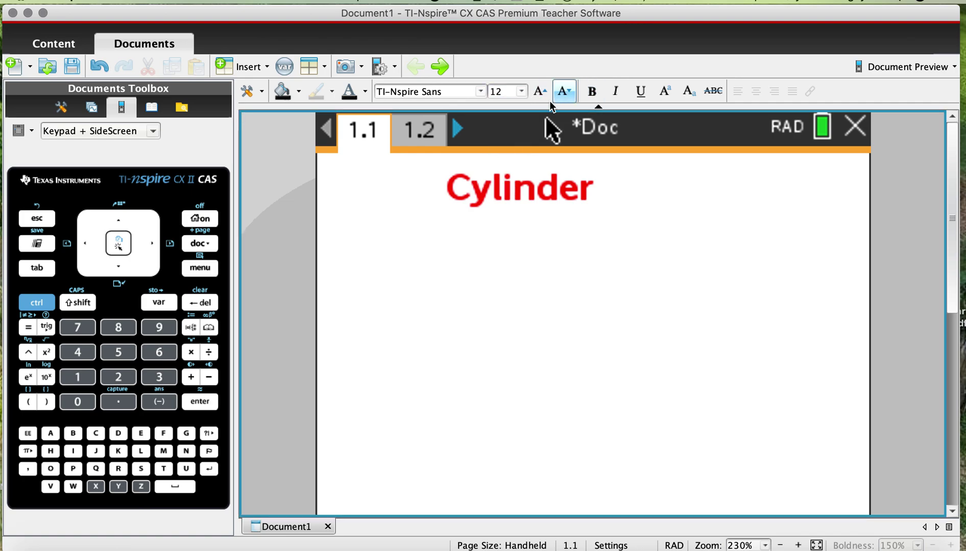
right_click(341, 240)
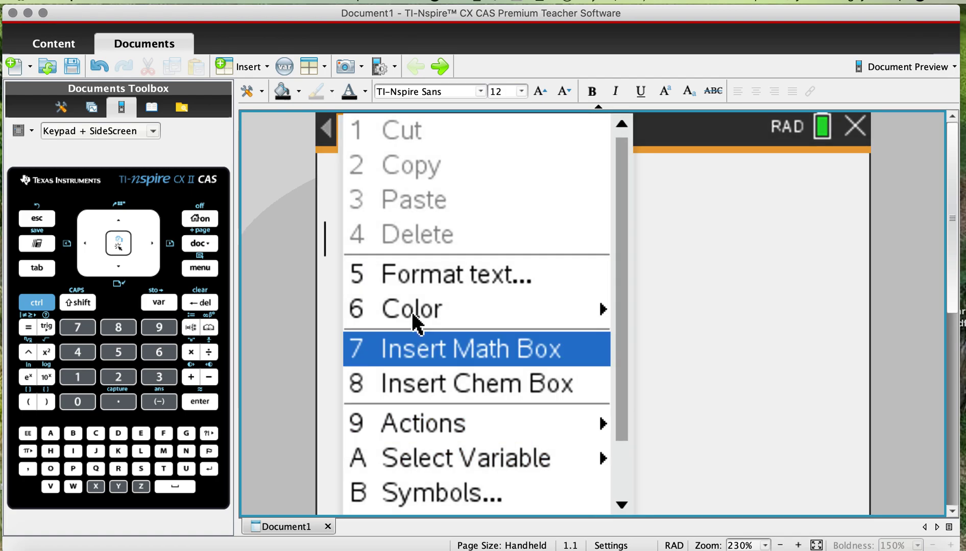
mouse_move(412, 310)
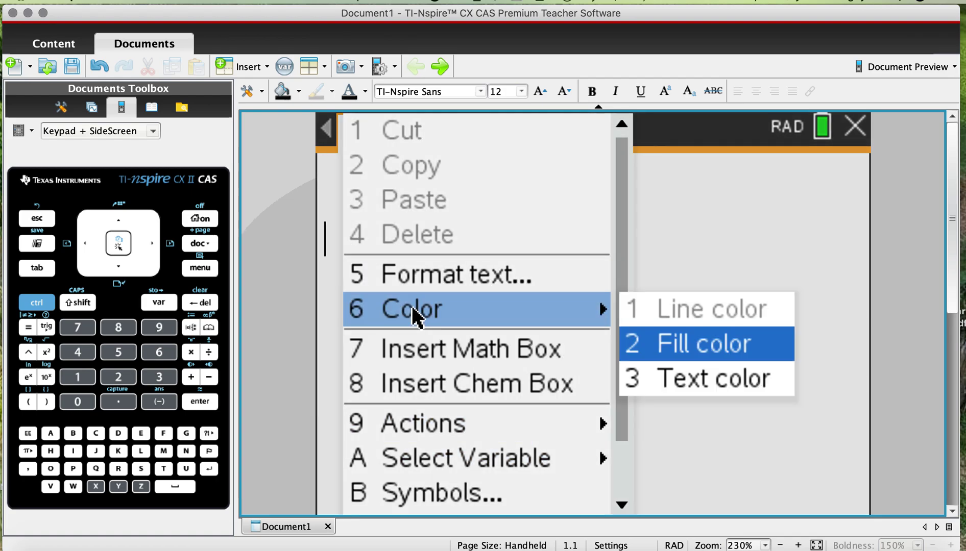
left_click(724, 386)
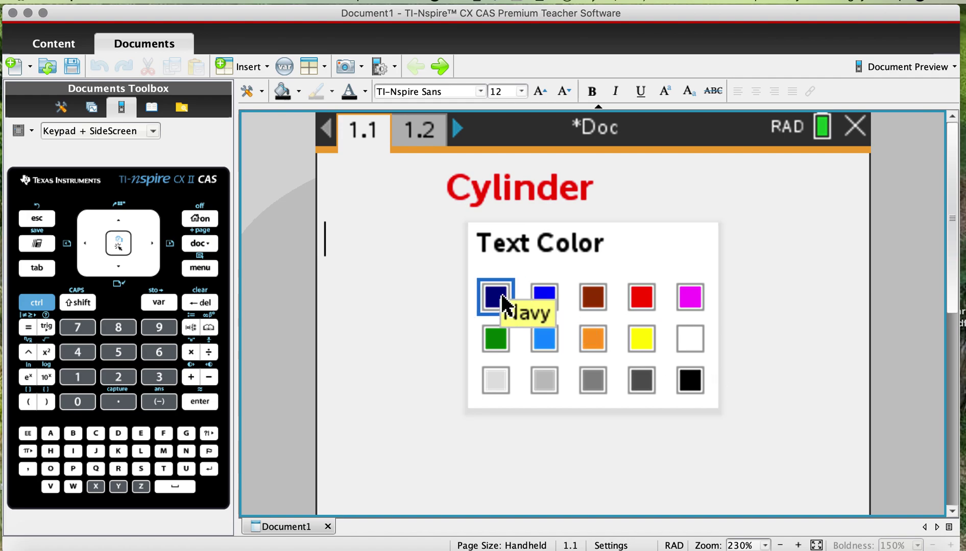
left_click(500, 295)
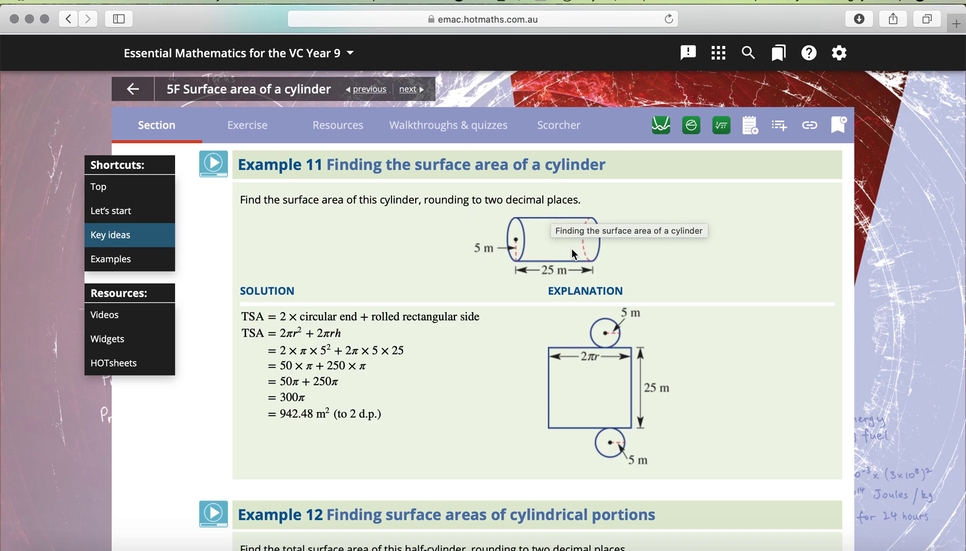
- Capture region screenshots of Example 11's cylinder diagram and its cylinder net diagram
key("super+shift+4")
left_click_drag(460, 208, 627, 285)
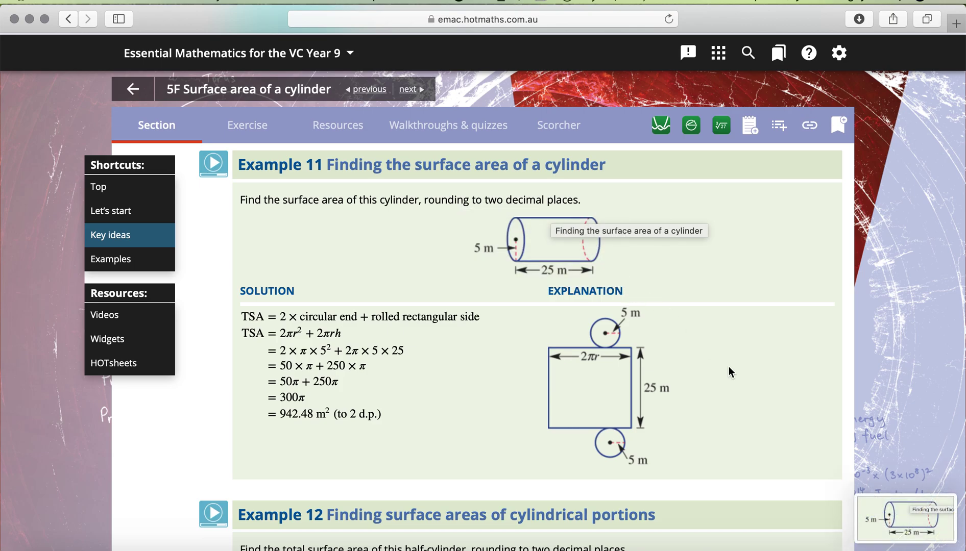
key("super+shift+5")
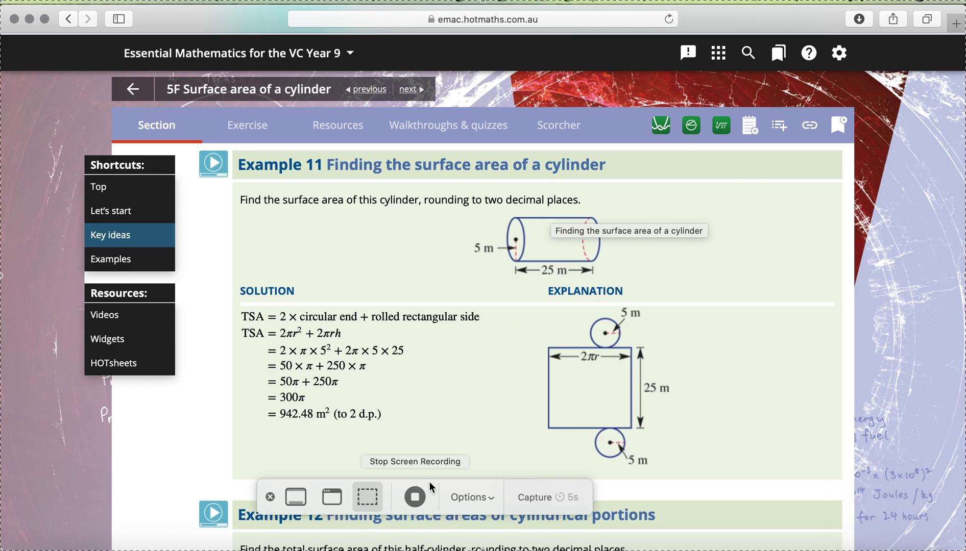
left_click(270, 498)
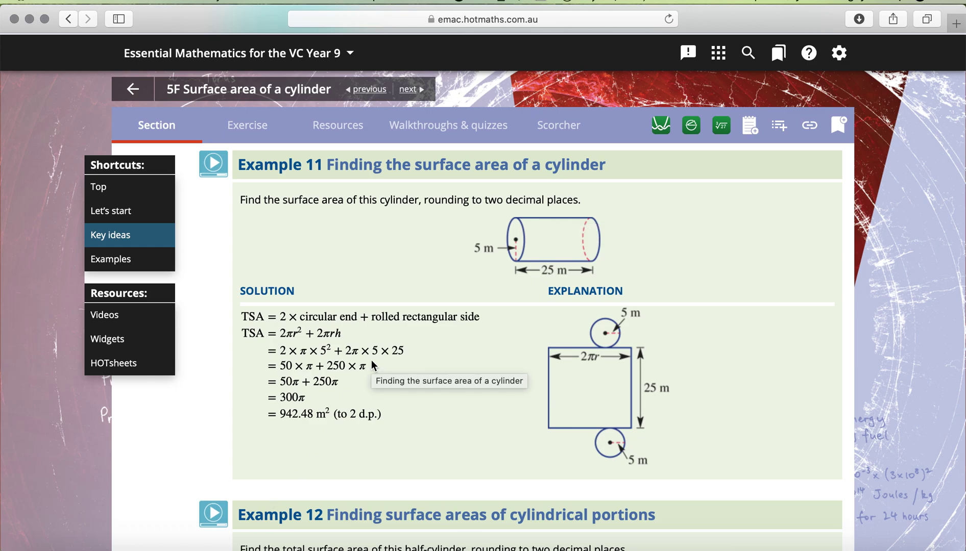
key("super+shift+4")
left_click_drag(524, 308, 686, 467)
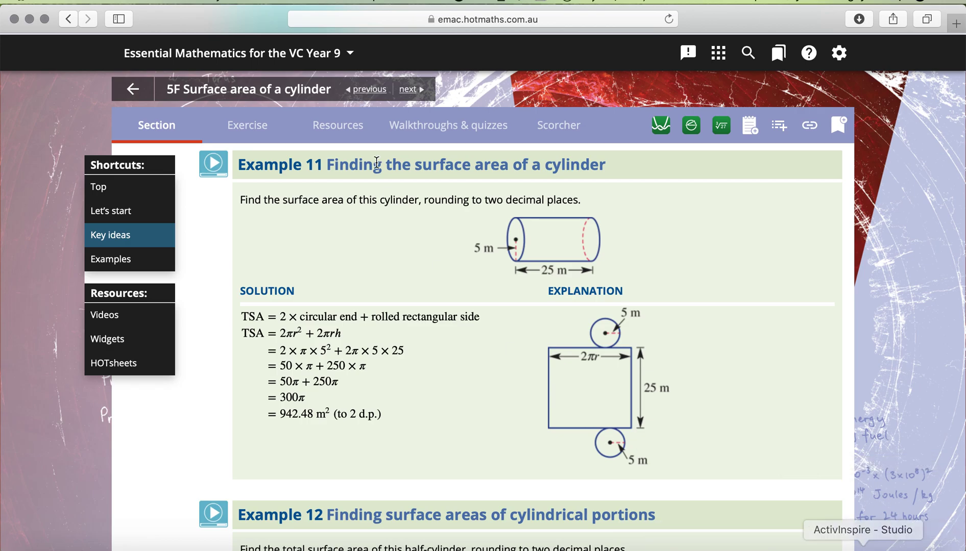
- Insert the image 'Screen Shot 2020-04-14 at 3.49.38 pm' onto page 1.1
left_click(30, 20)
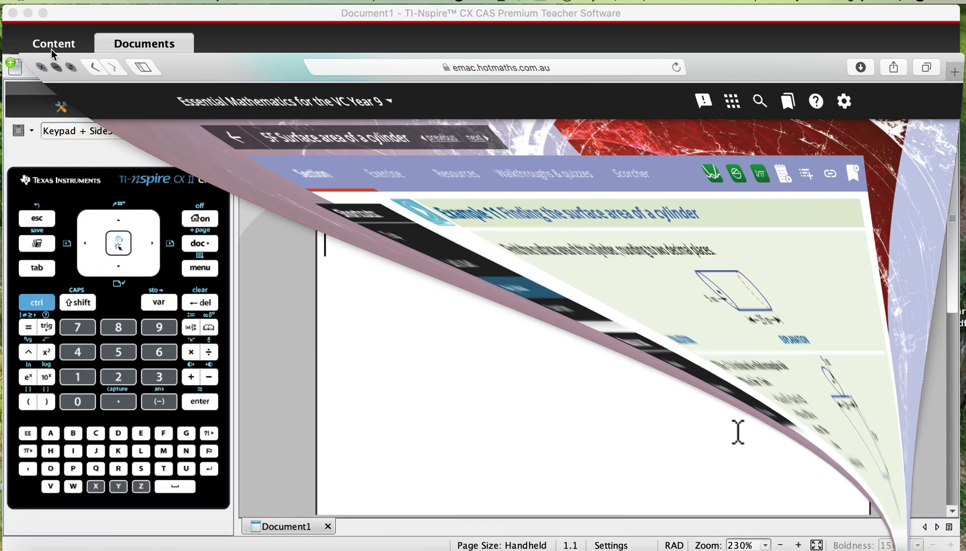
left_click(334, 238)
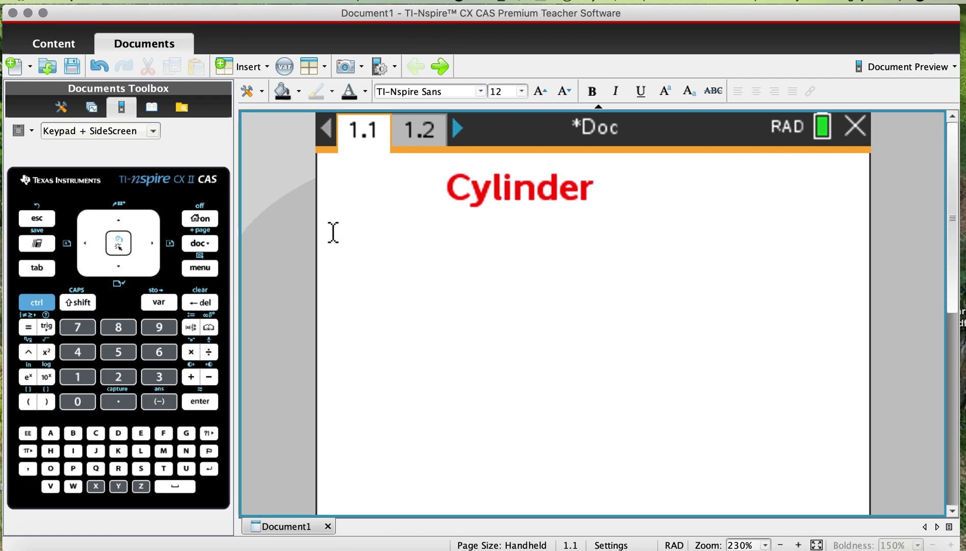
left_click(268, 67)
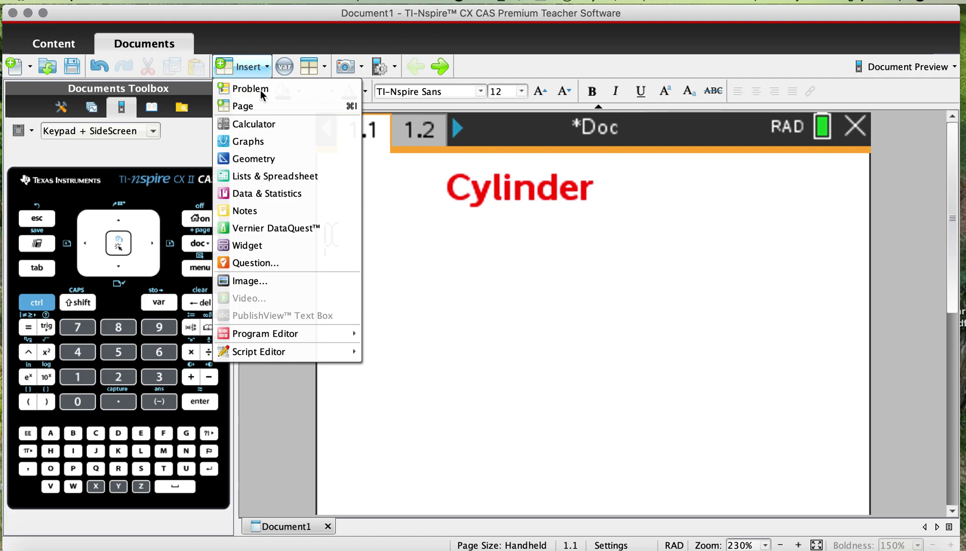
left_click(237, 282)
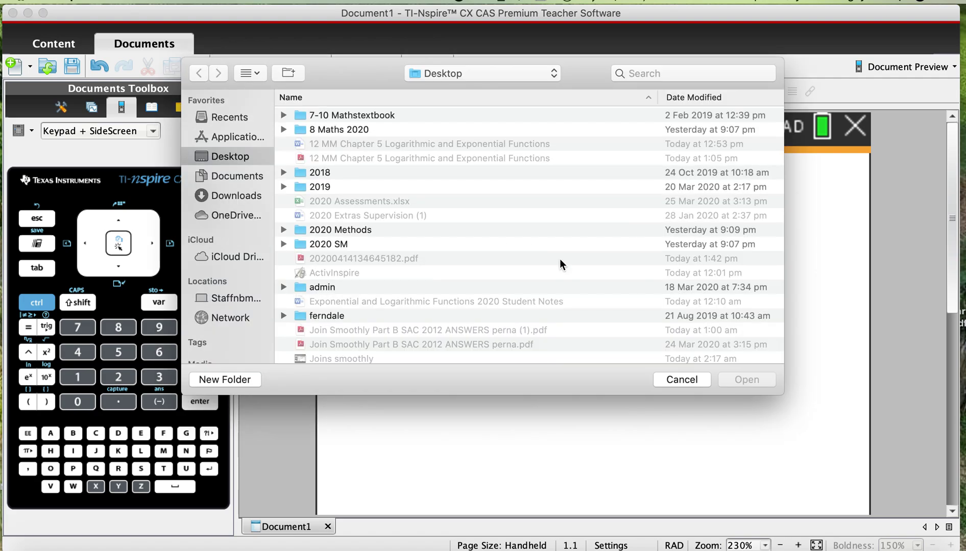
scroll(495, 260, "down", 10)
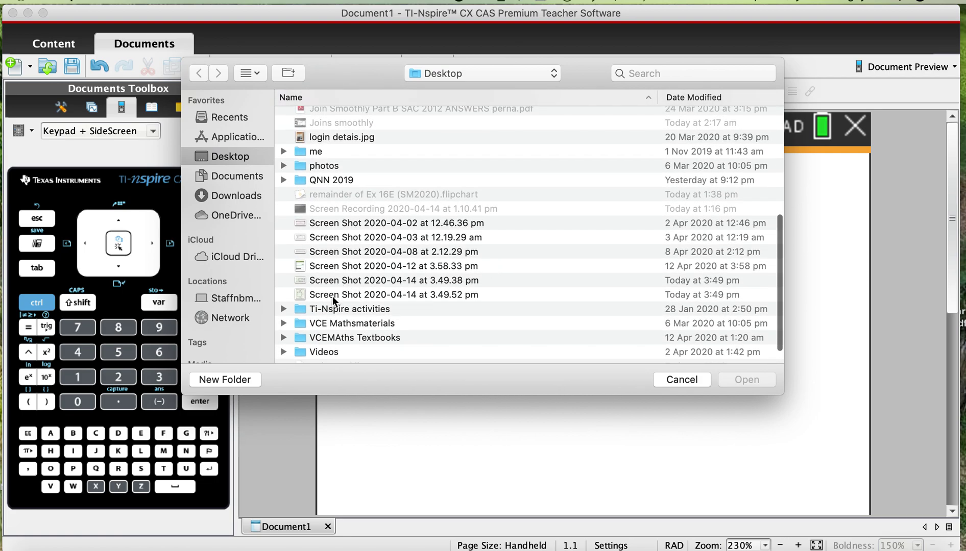
left_click(330, 280)
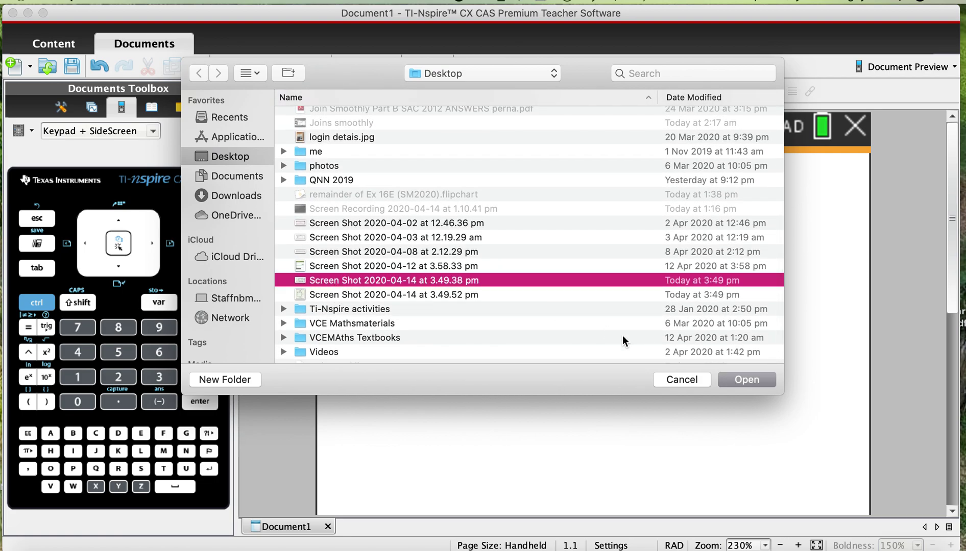
left_click(762, 378)
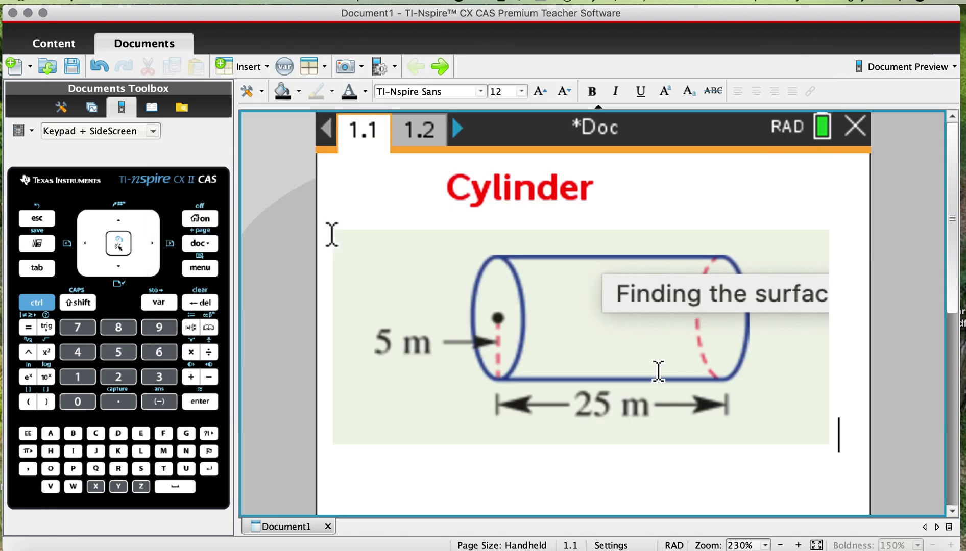
- Shrink the inserted cylinder picture to a small size under the Cylinder title
left_click(642, 350)
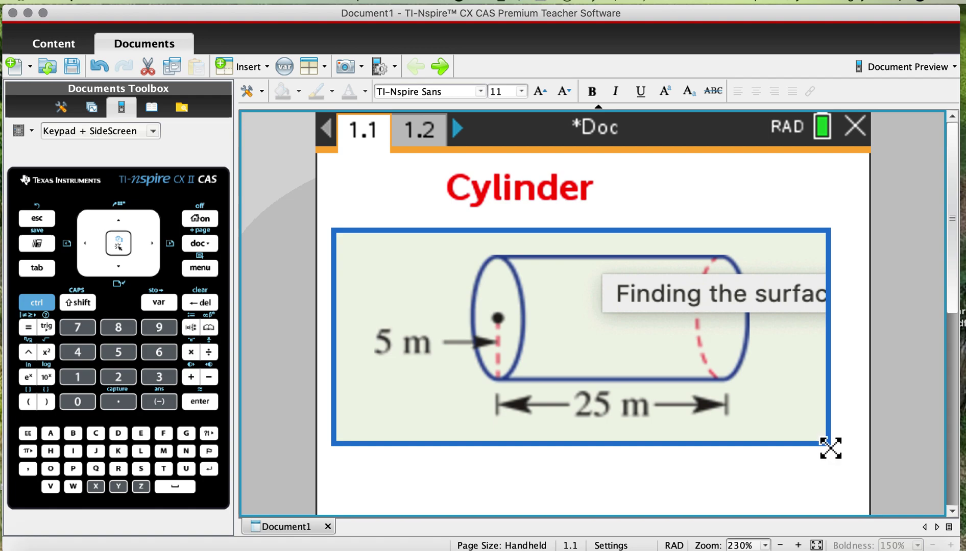
left_click_drag(830, 448, 512, 335)
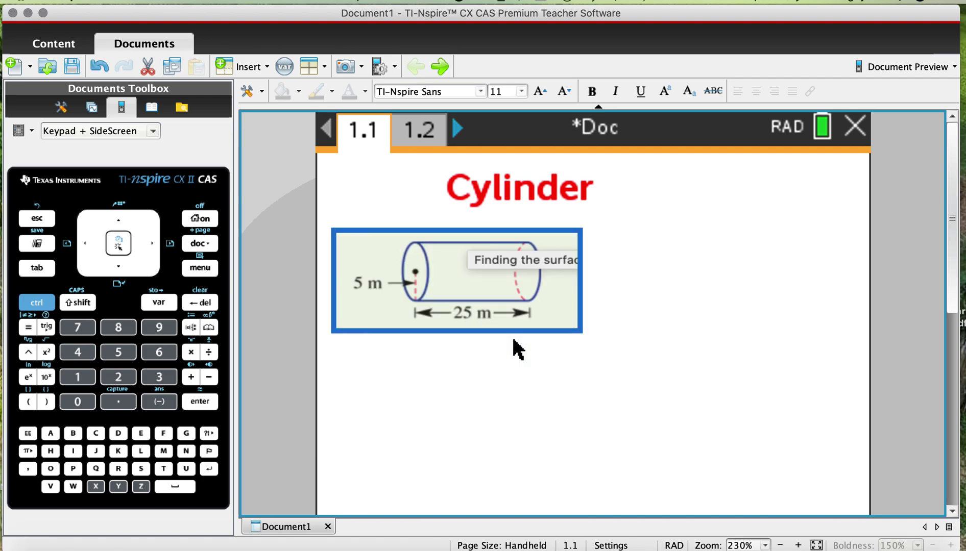
left_click(670, 321)
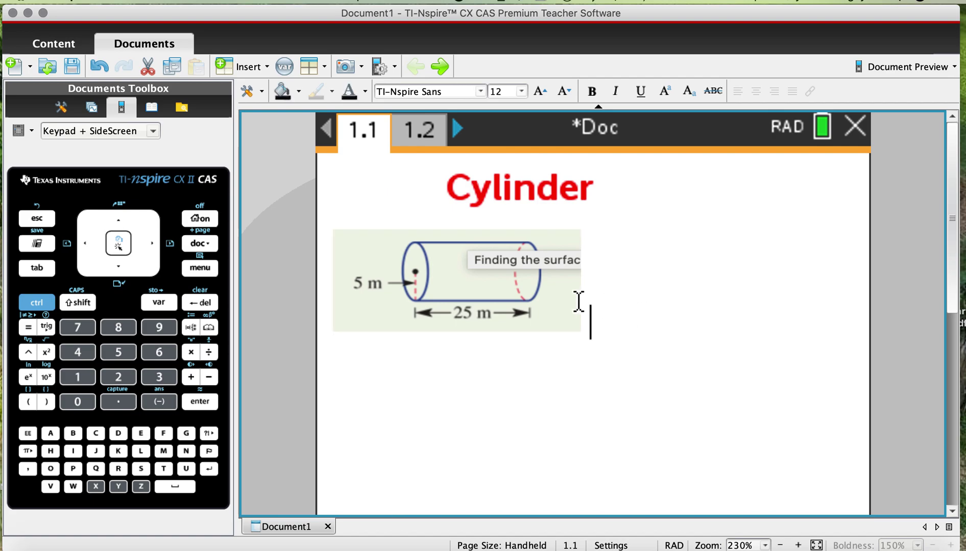
left_click(266, 67)
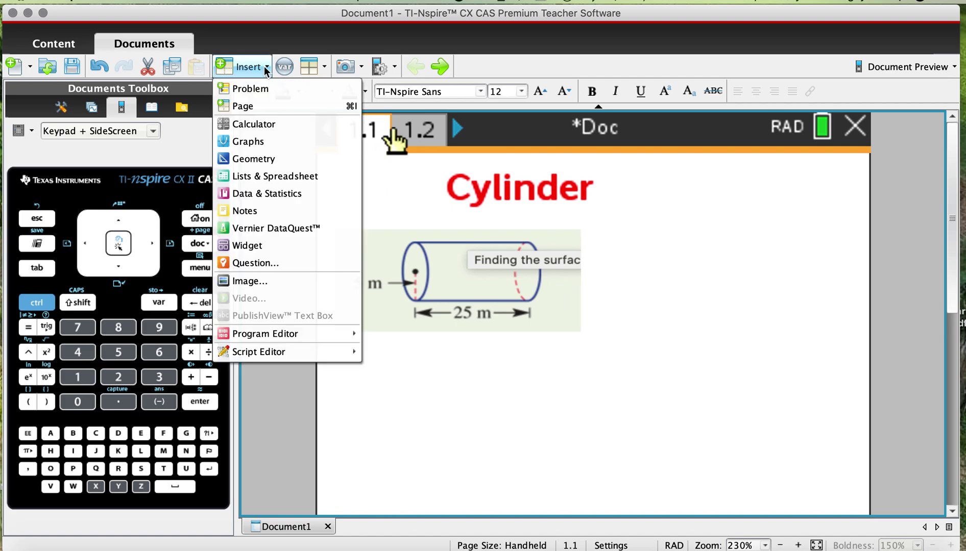
- Insert the image 'Screen Shot 2020-04-14 at 3.49.52 pm' onto page 1.1
left_click(242, 281)
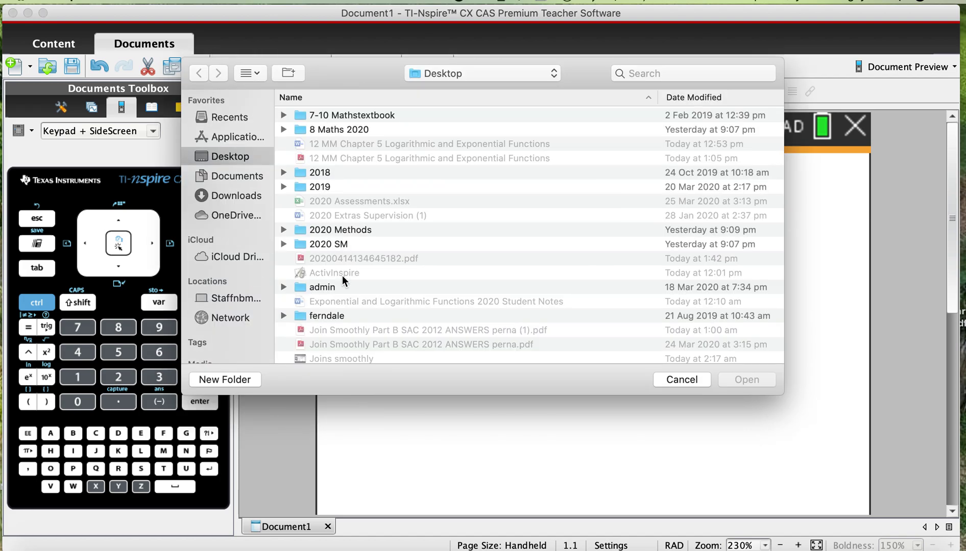
scroll(394, 283, "down", 3)
scroll(395, 286, "down", 4)
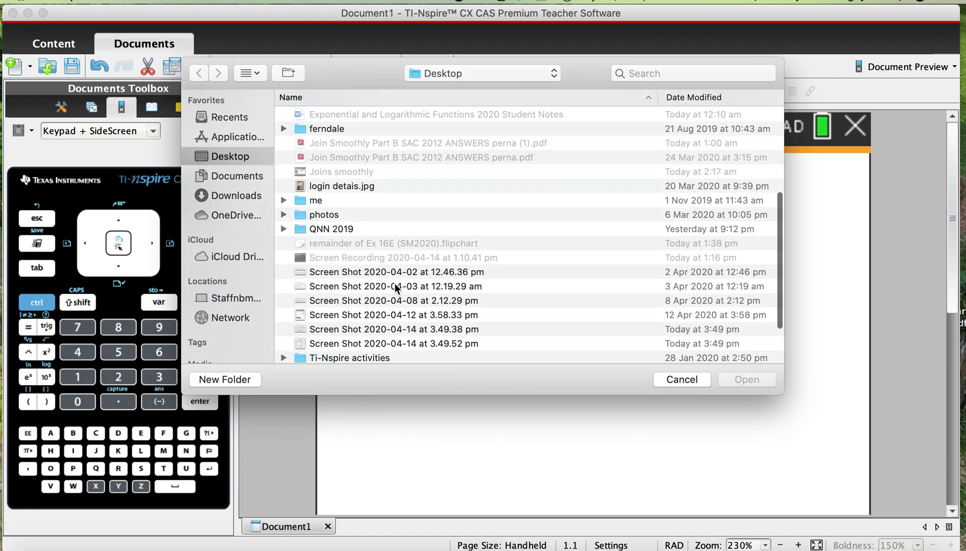
left_click(335, 344)
left_click(752, 380)
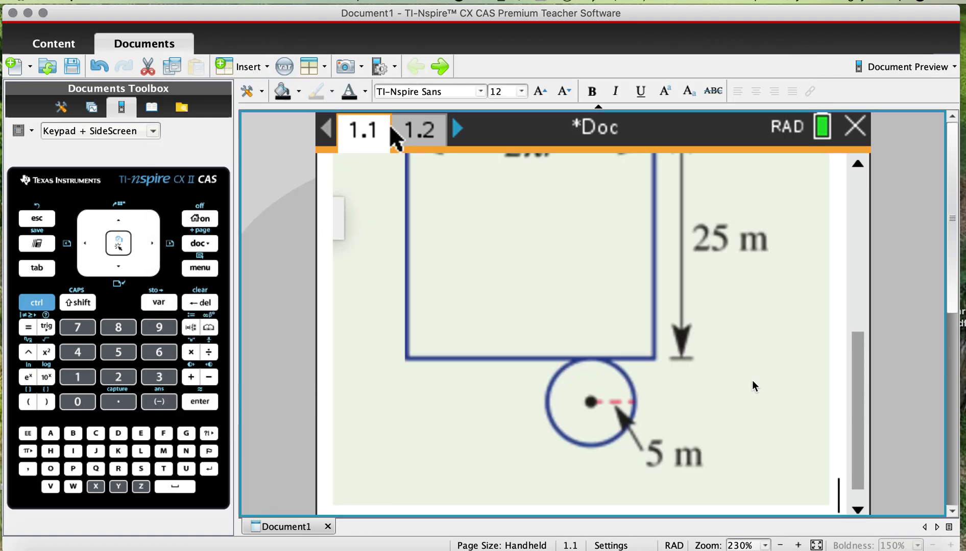
- Shrink the cylinder net picture to a small size beside the cylinder picture
left_click(725, 350)
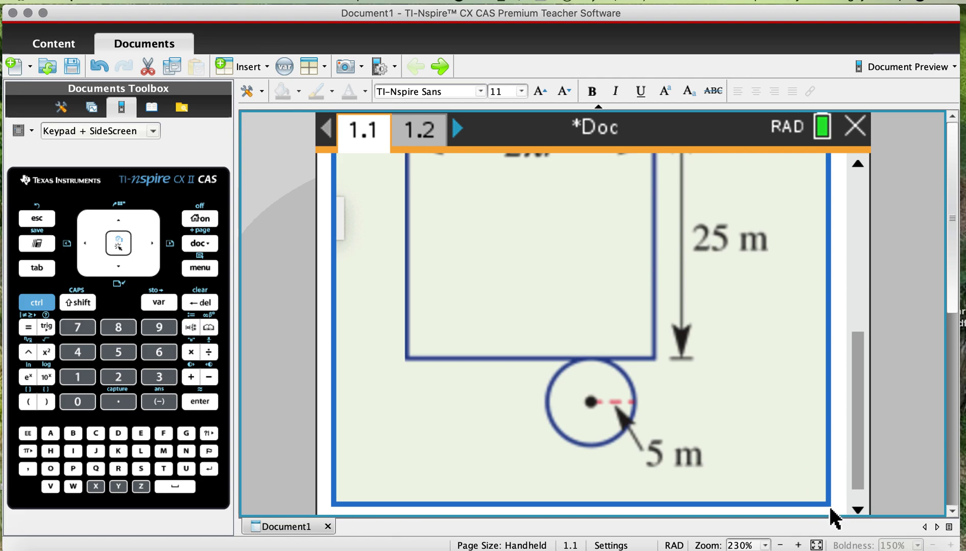
left_click_drag(829, 505, 833, 510)
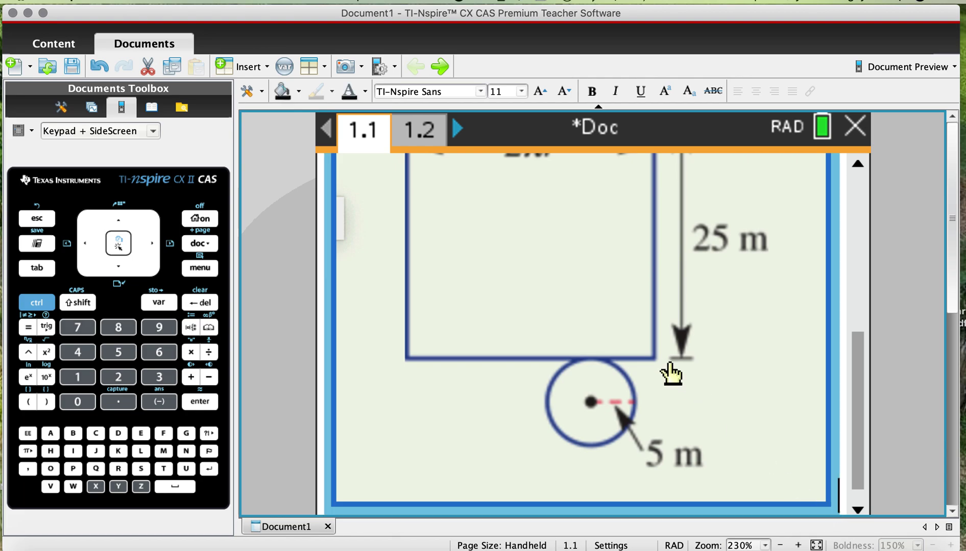
left_click(830, 508)
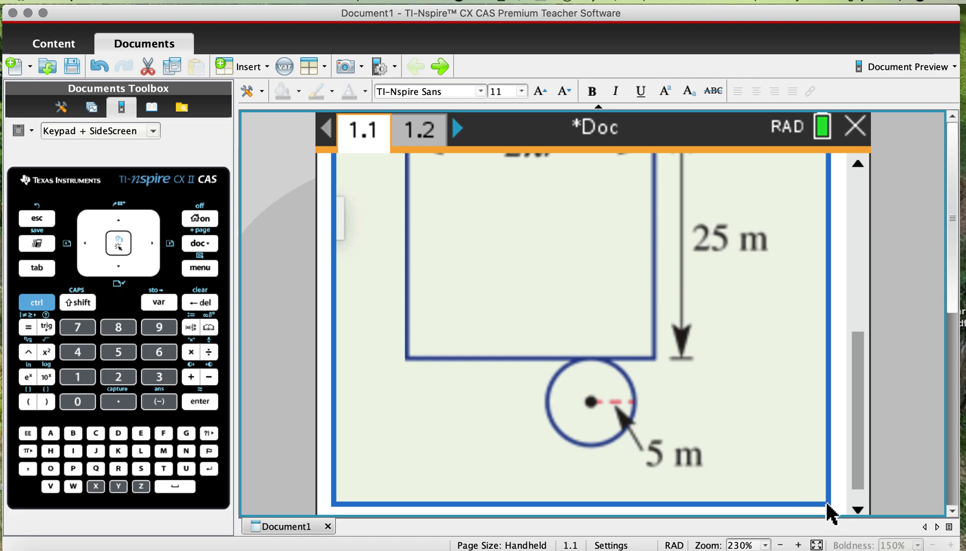
left_click_drag(835, 507, 540, 237)
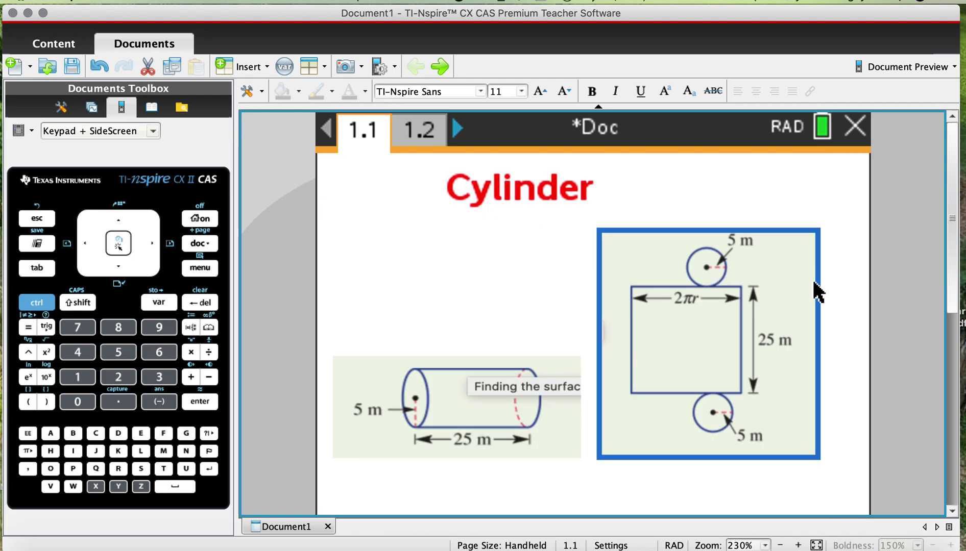
left_click(812, 250)
left_click(810, 240)
left_click_drag(822, 231, 767, 318)
left_click(585, 432)
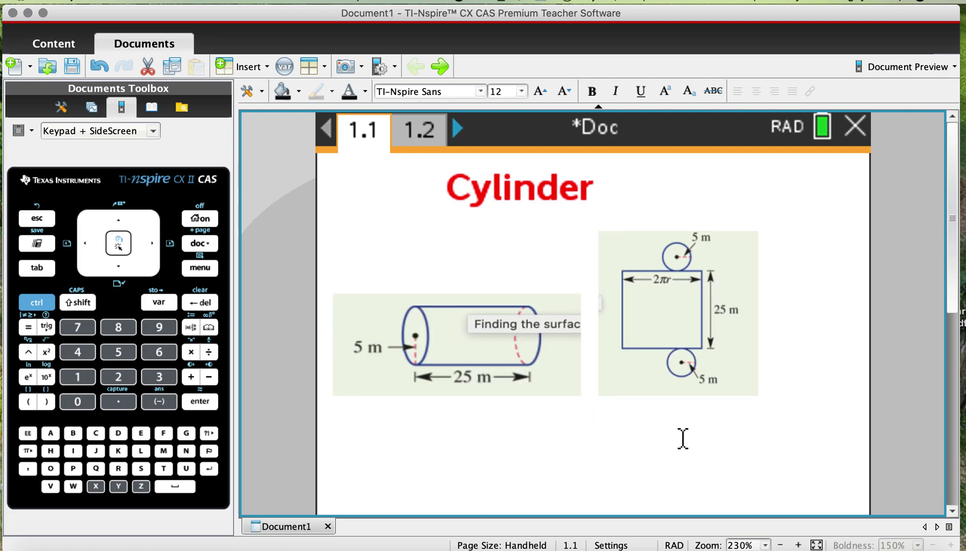
- Type the heading 'Surface area' on a new line under the pictures, then start another line
key("Return")
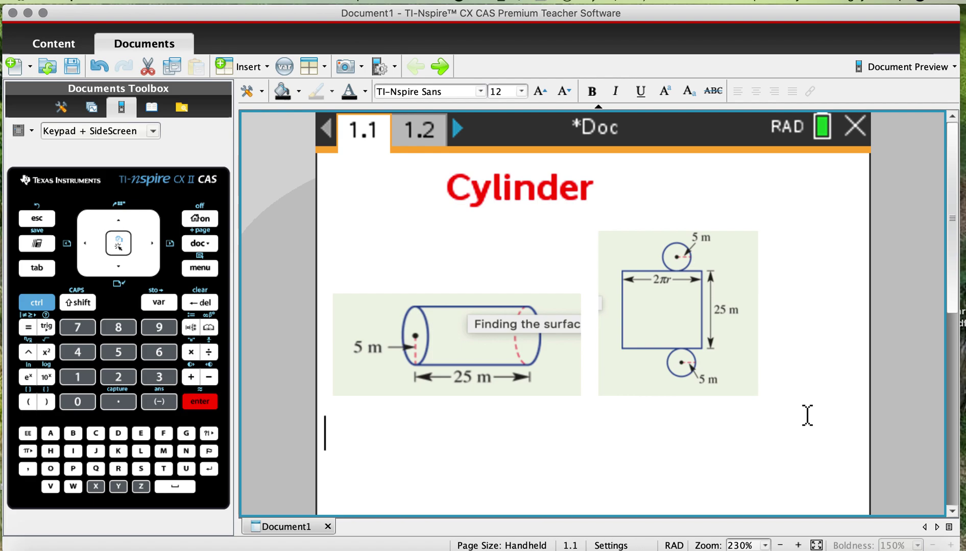
type("Su")
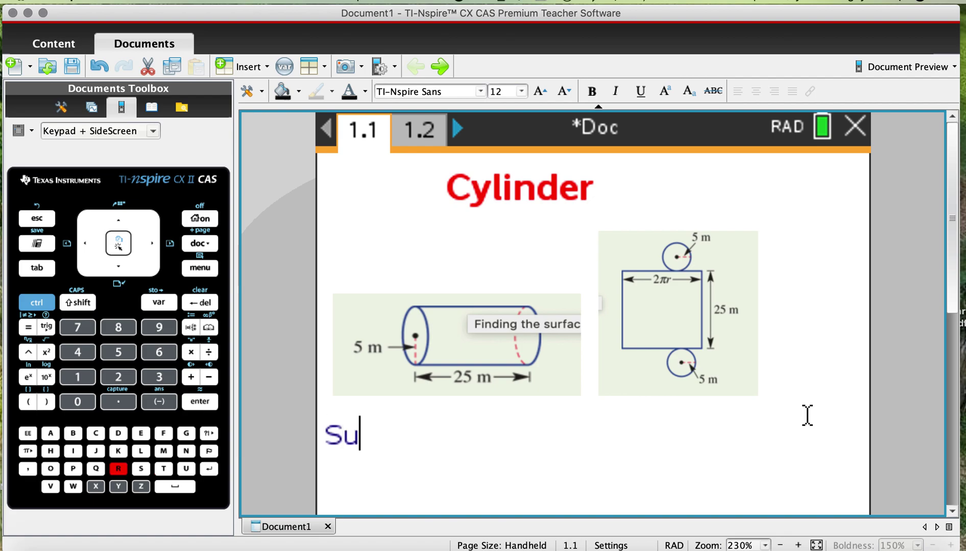
type("rface area")
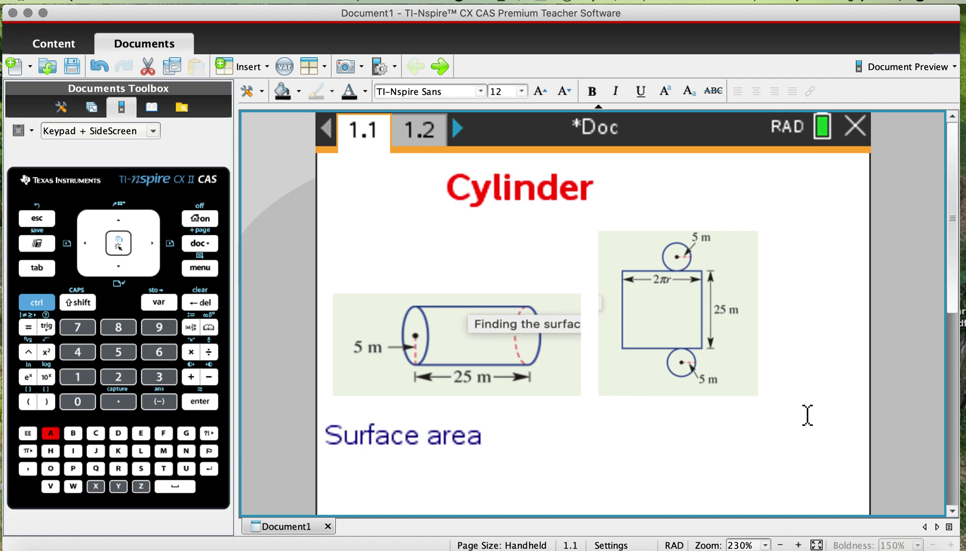
key("Return")
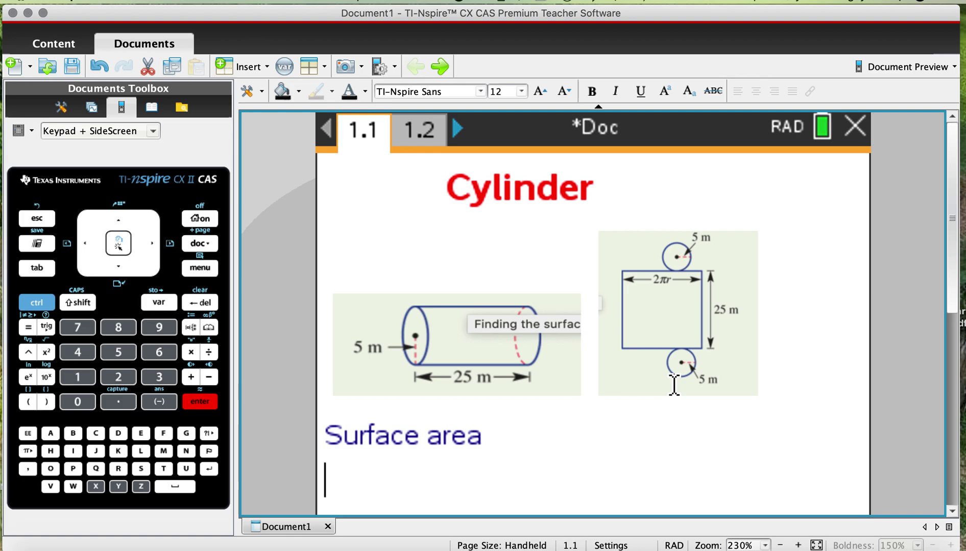
left_click(35, 304)
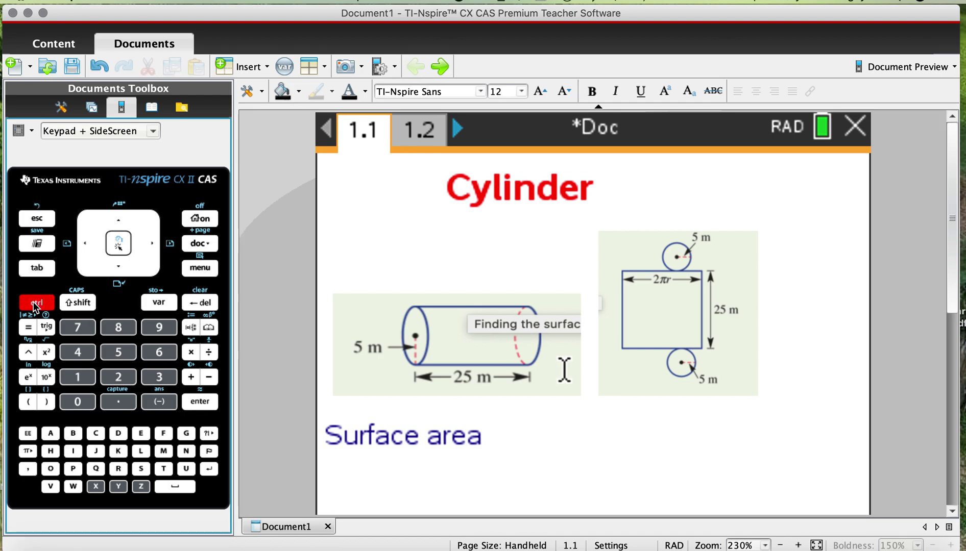
- In a new math box below Surface area, enter 'sa(r,h):=' and begin the formula with 2
left_click(165, 451)
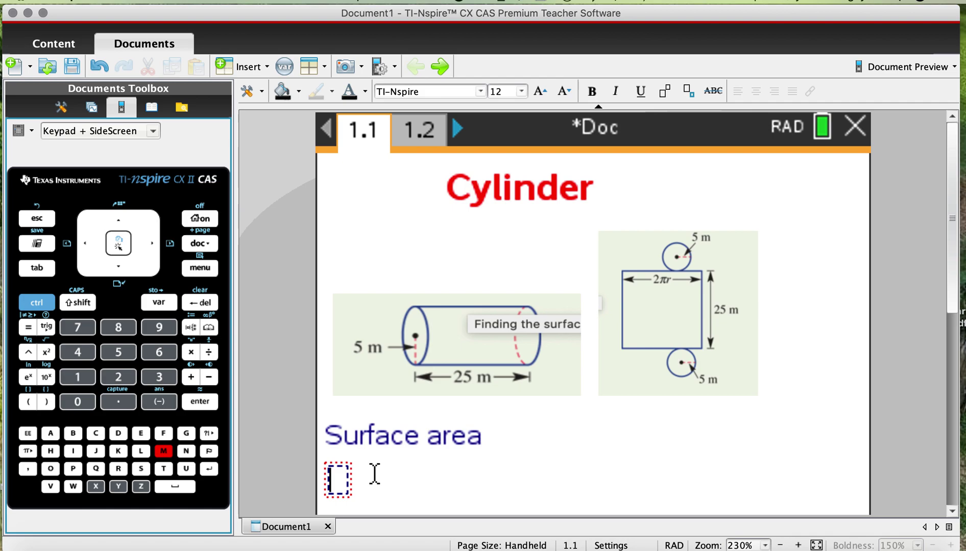
type("sa")
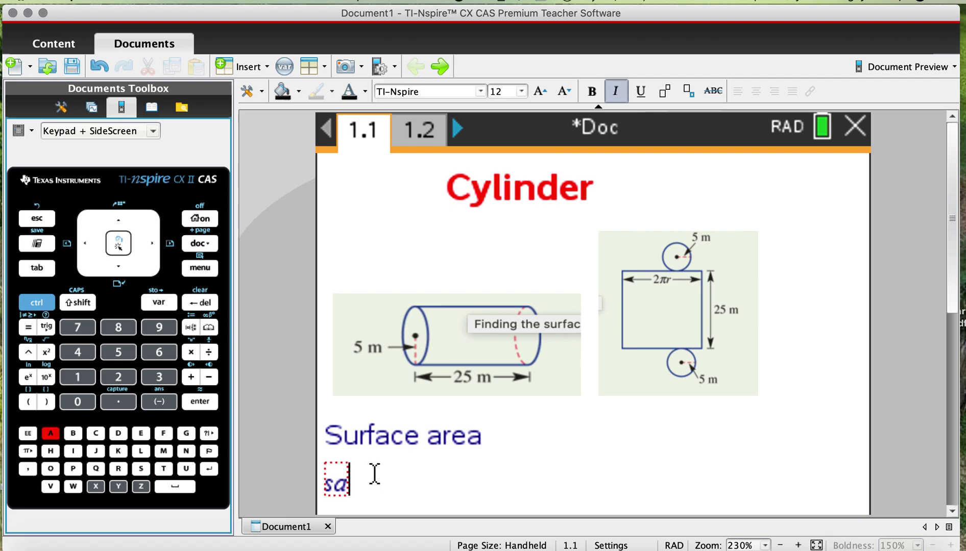
type("(r,")
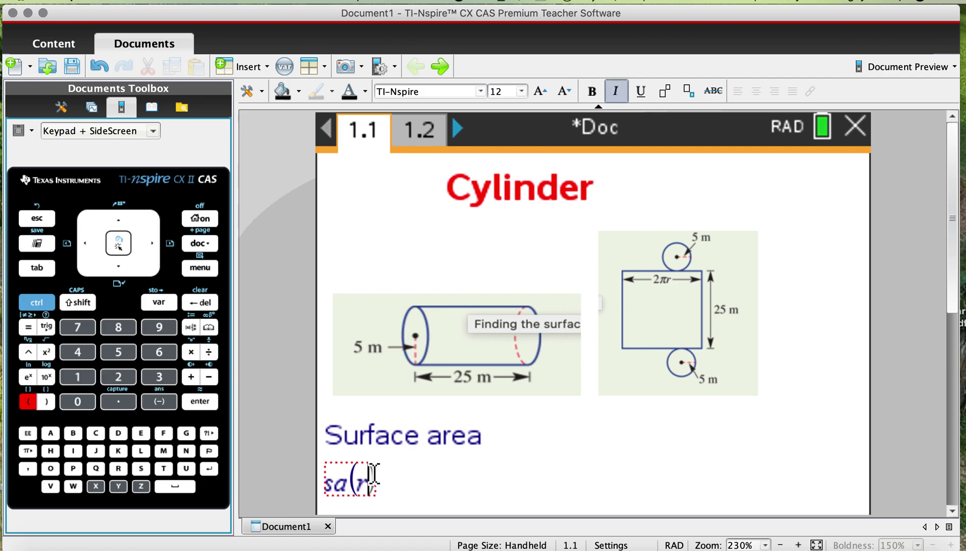
type("h")
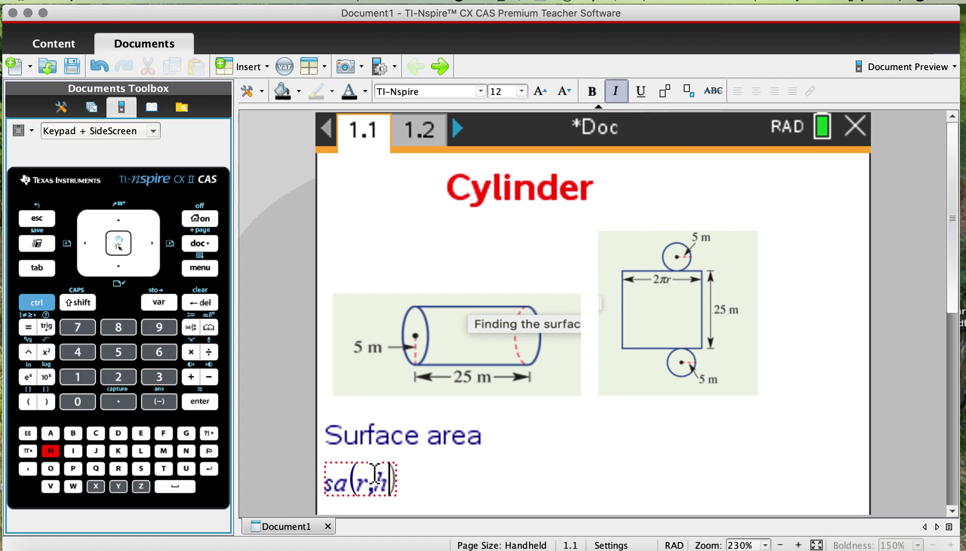
type(")")
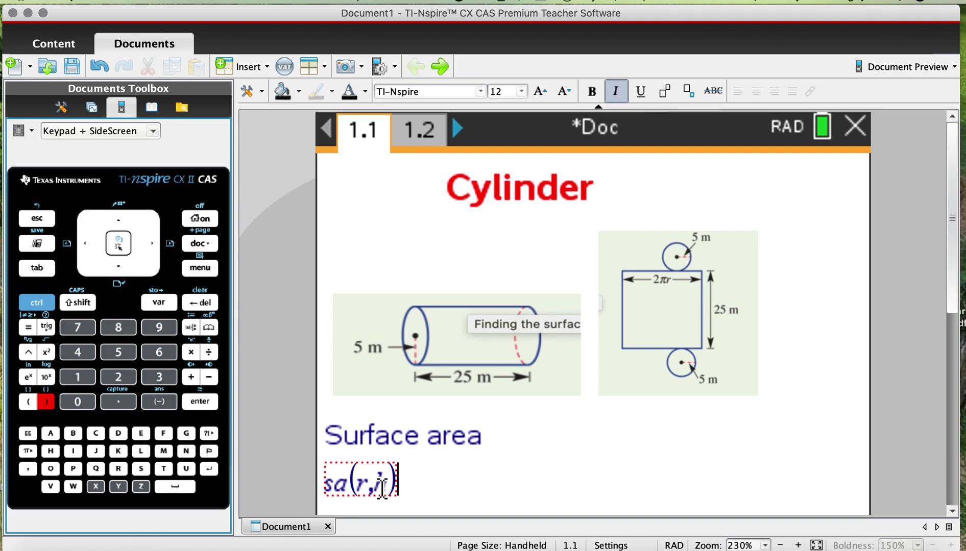
left_click(39, 304)
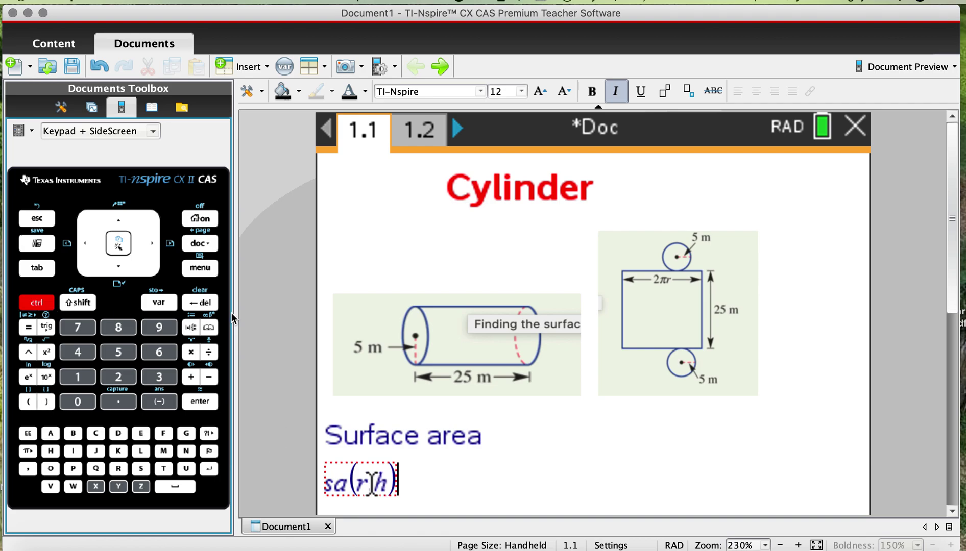
left_click(193, 325)
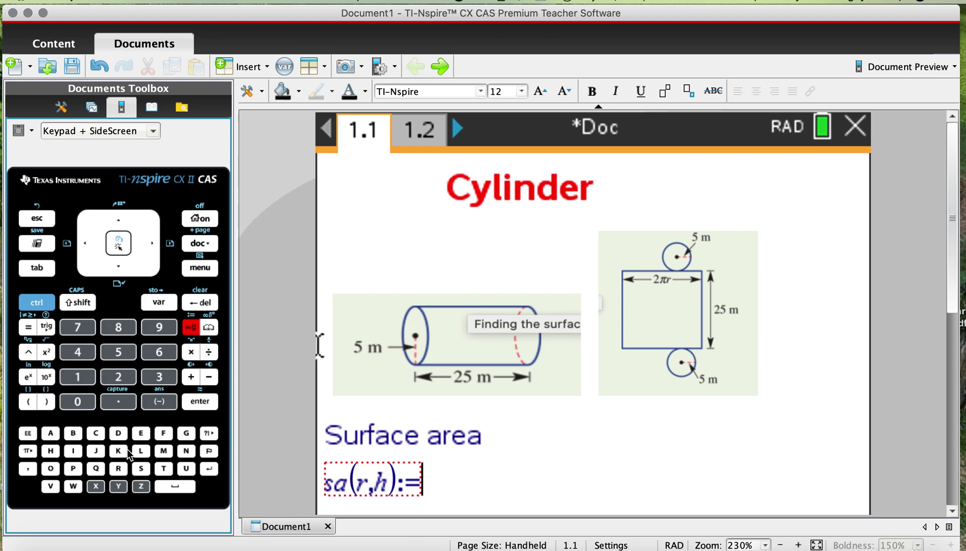
left_click(120, 379)
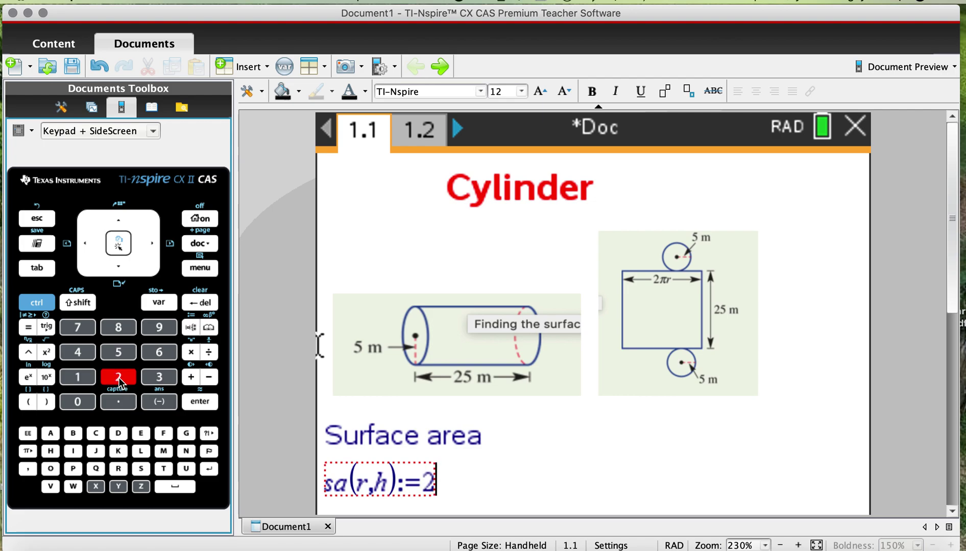
- Build the first term 2·π·r·h followed by a plus sign
left_click(28, 451)
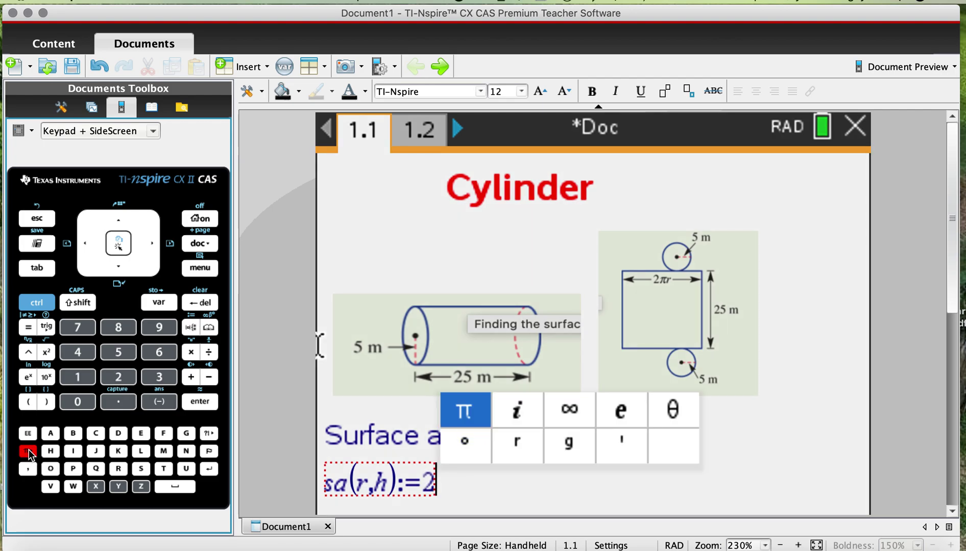
left_click(469, 413)
left_click(190, 353)
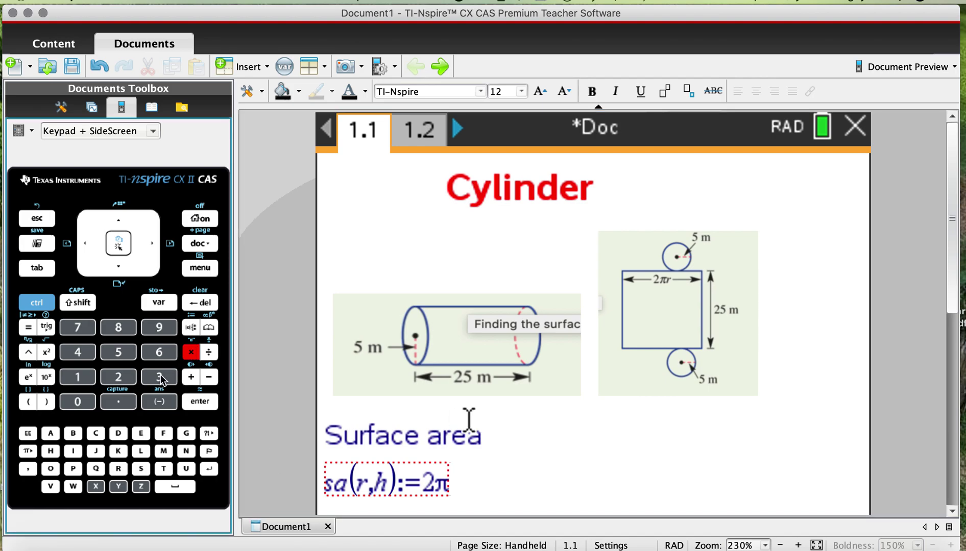
left_click(121, 467)
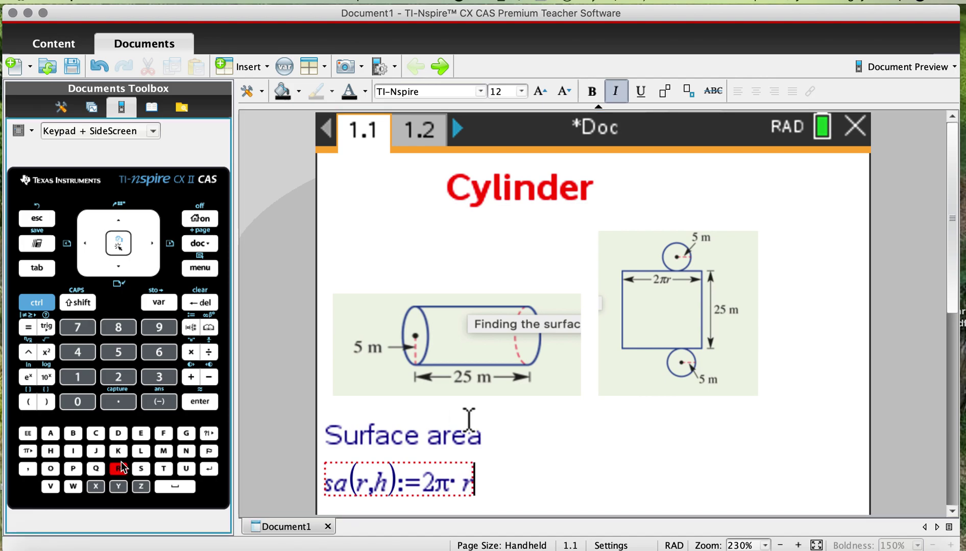
left_click(190, 354)
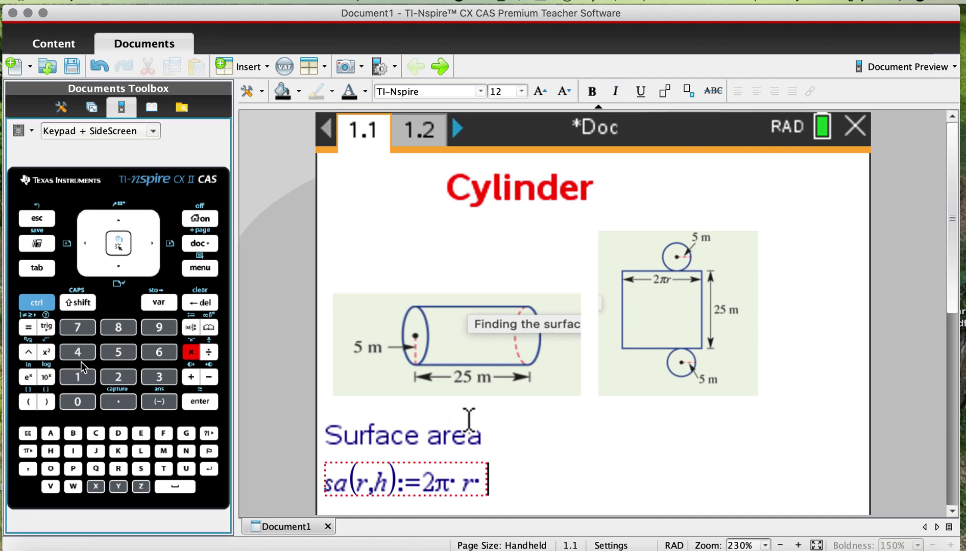
left_click(51, 451)
left_click(199, 377)
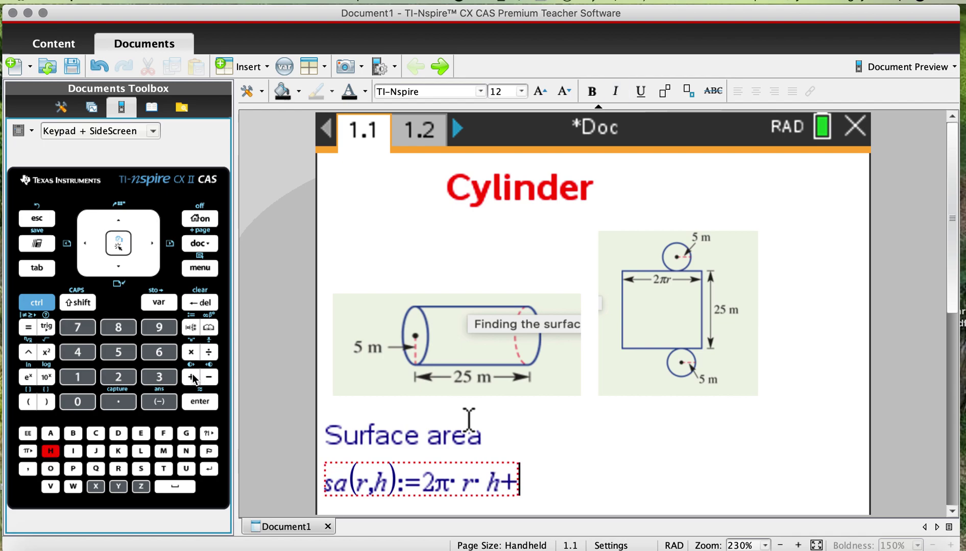
- Add the second term 2·π·r², store the definition so it returns Done, and type 'sa'
left_click(117, 377)
left_click(27, 451)
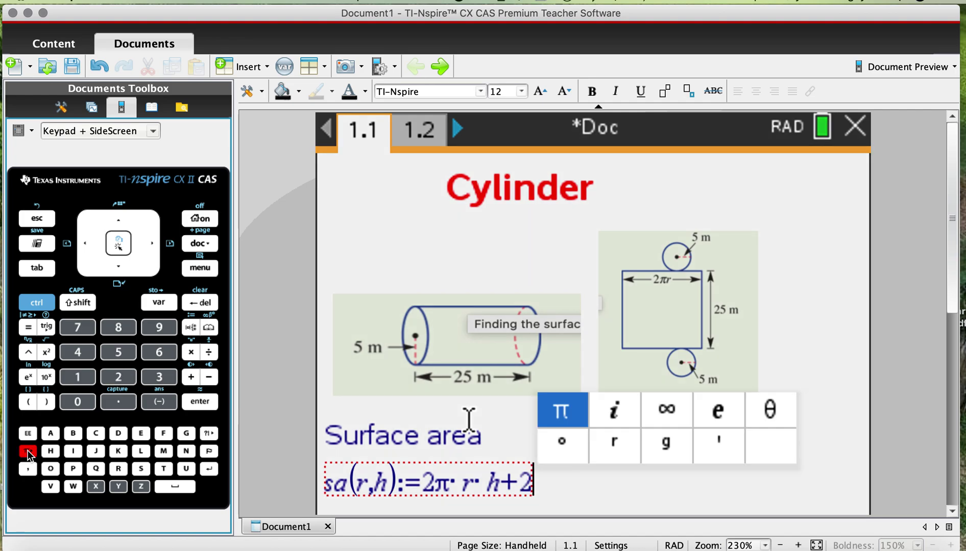
left_click(570, 413)
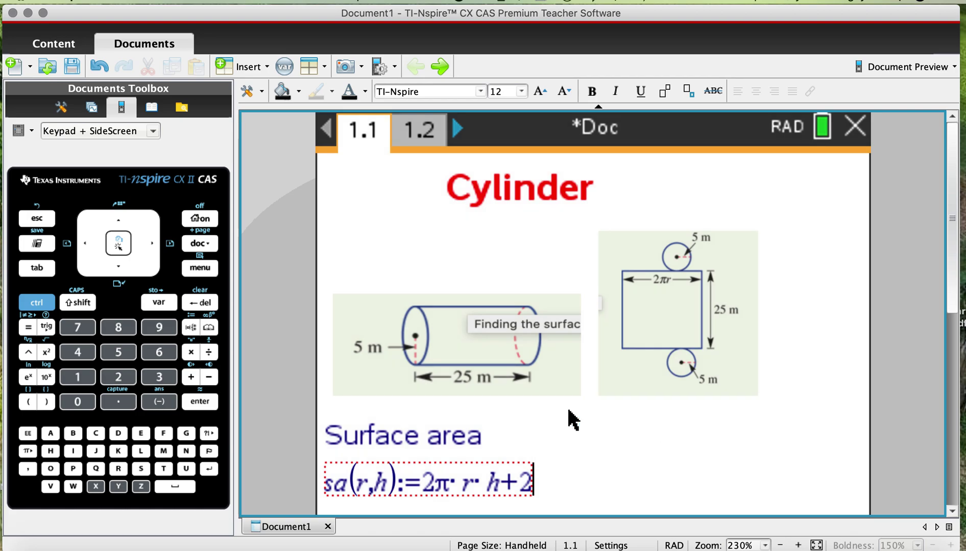
left_click(198, 355)
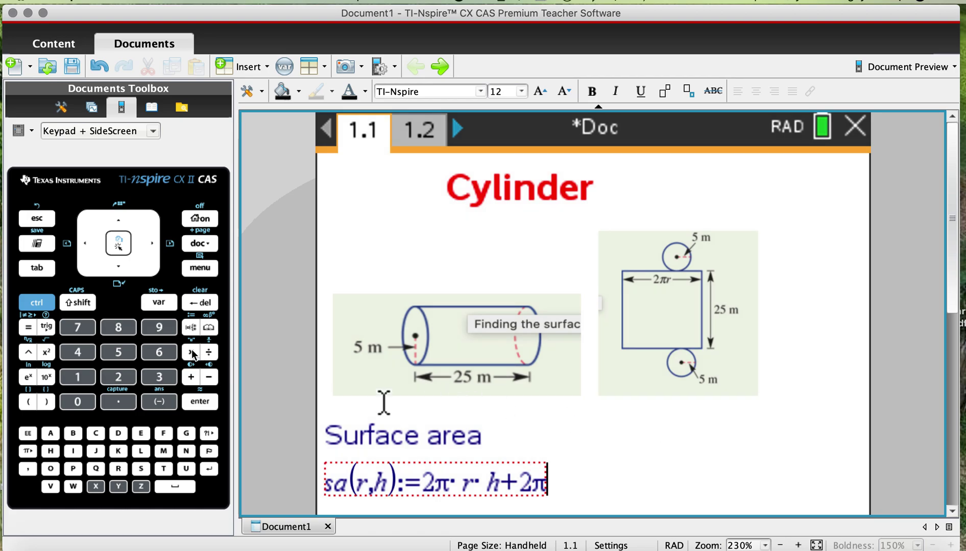
left_click(118, 473)
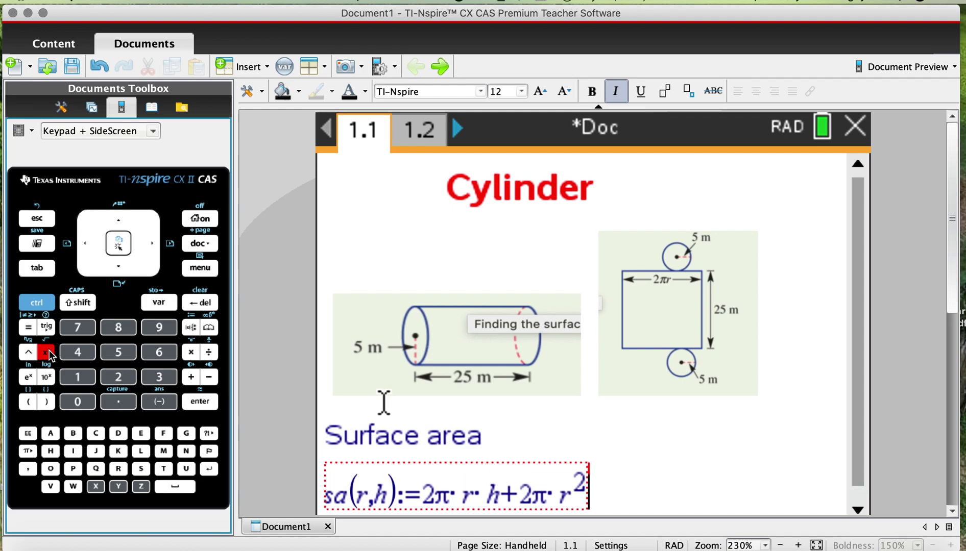
key("Return")
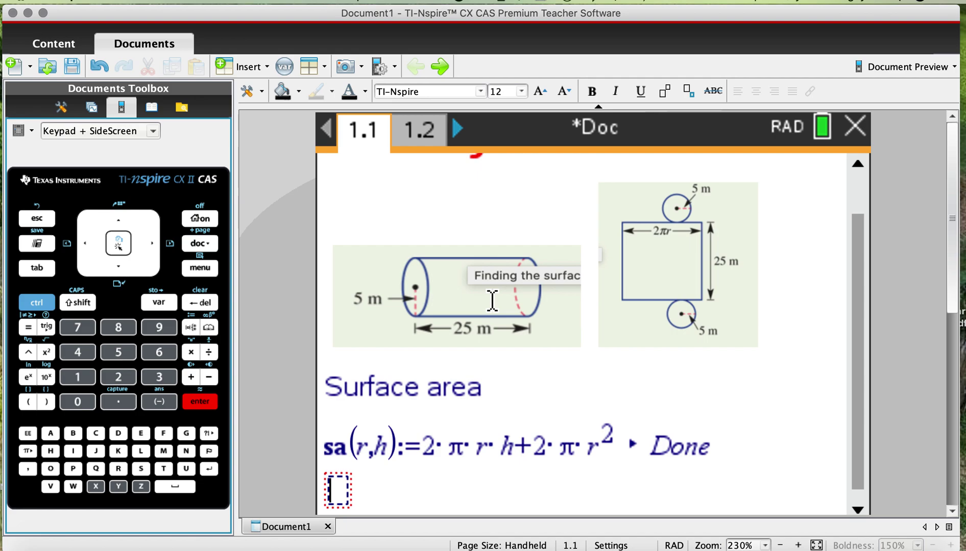
type("sa")
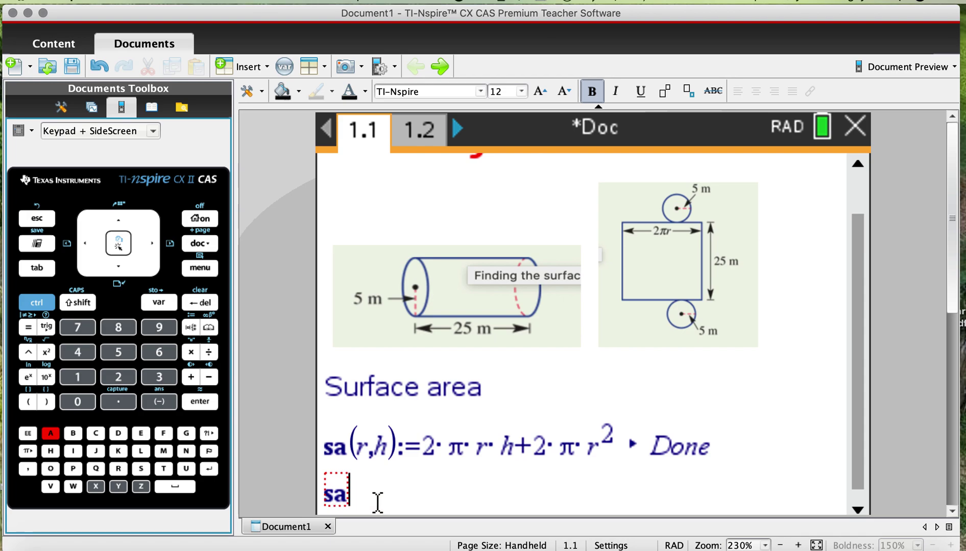
- Complete the entry as sa(5,25) and evaluate it, returning 300·π
type("(")
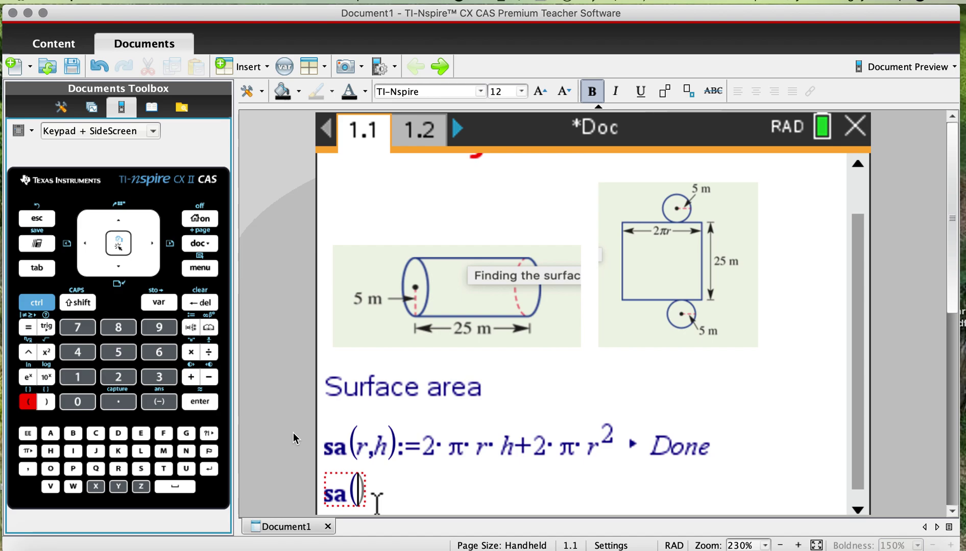
type("5,")
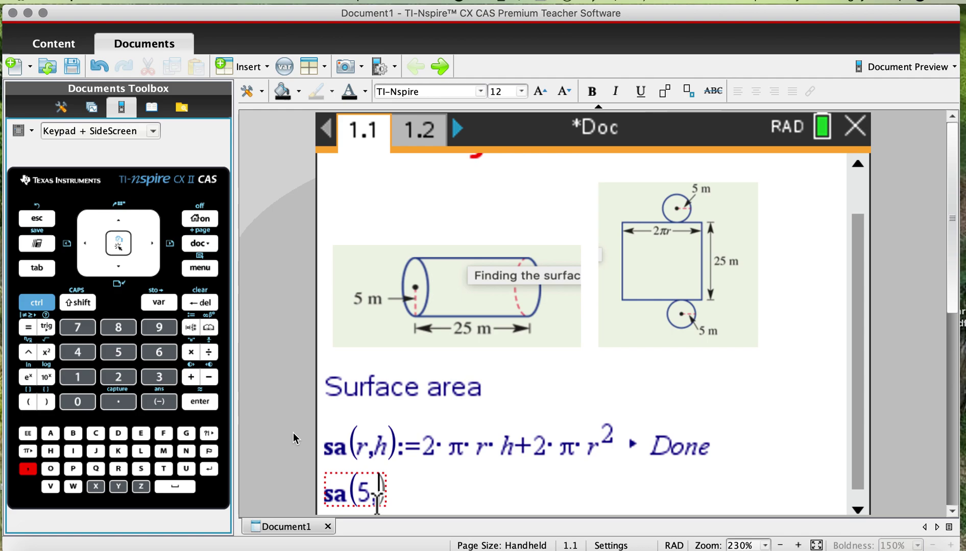
type("25")
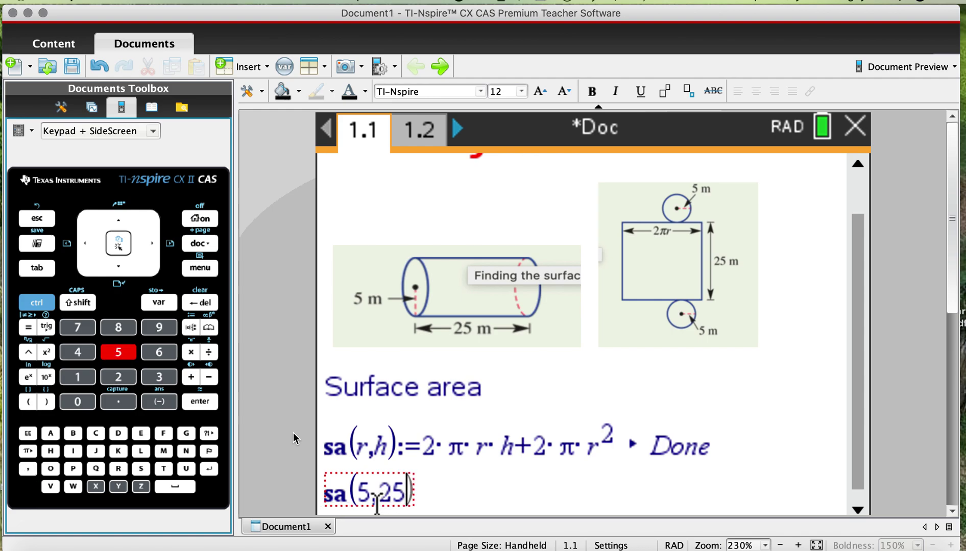
type(")")
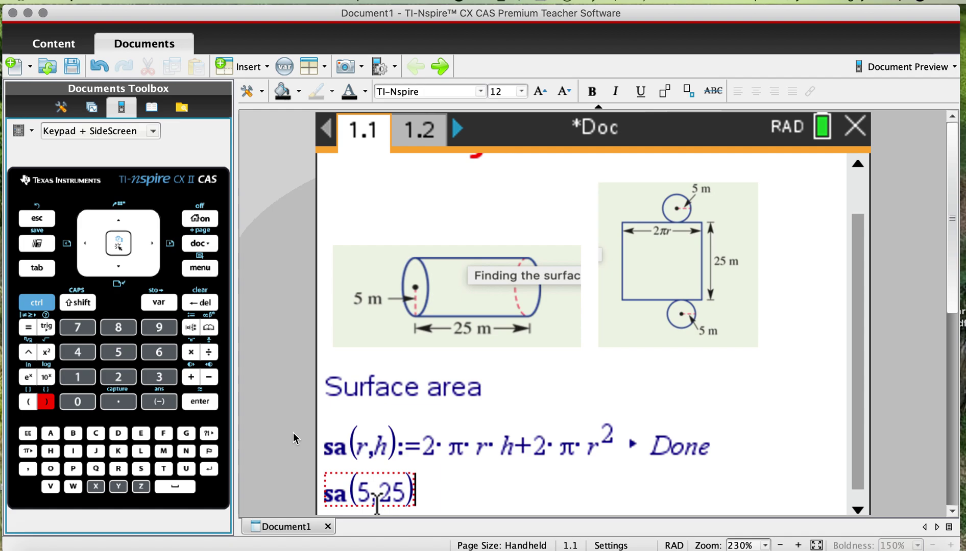
key("Return")
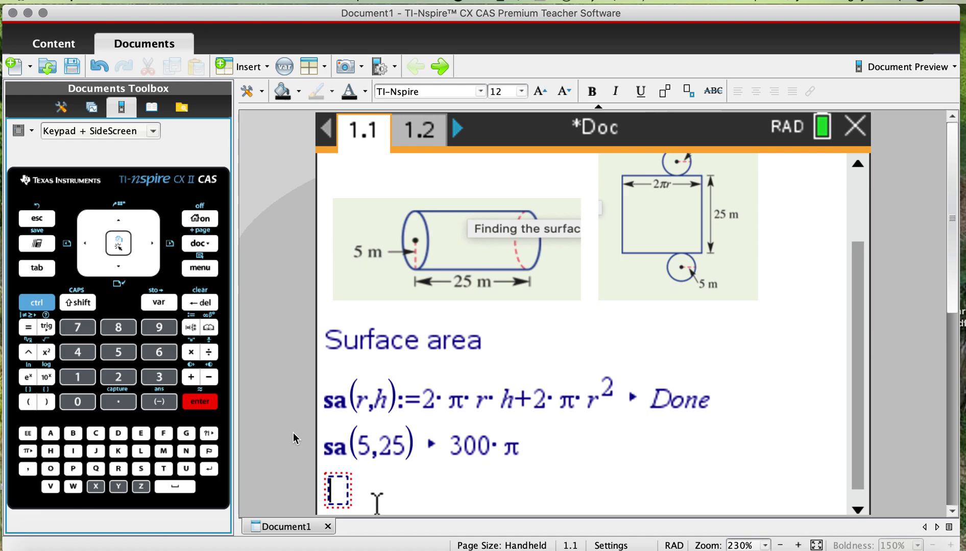
- Convert the sa(5,25) result to the decimal 942.478 and delete the empty math box below
left_click(414, 440)
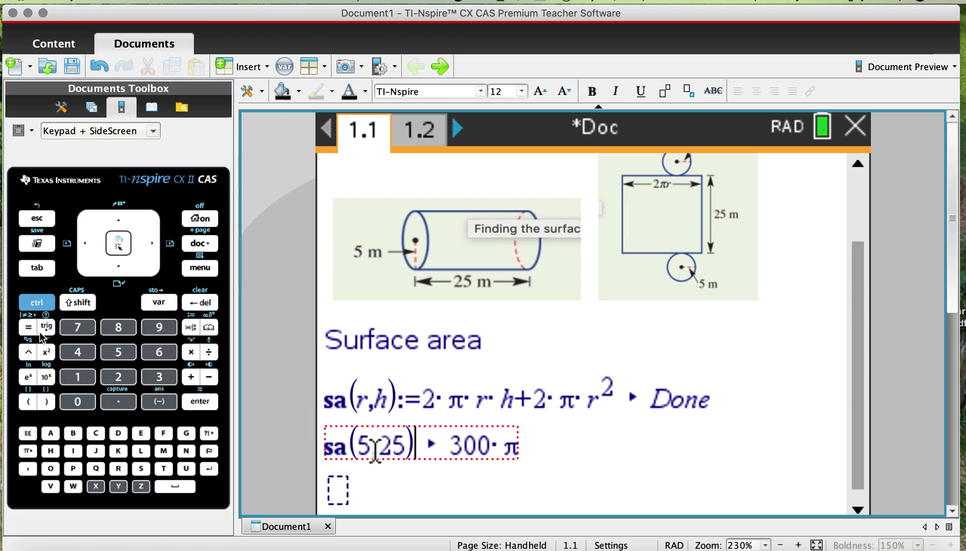
left_click(29, 303)
left_click(202, 404)
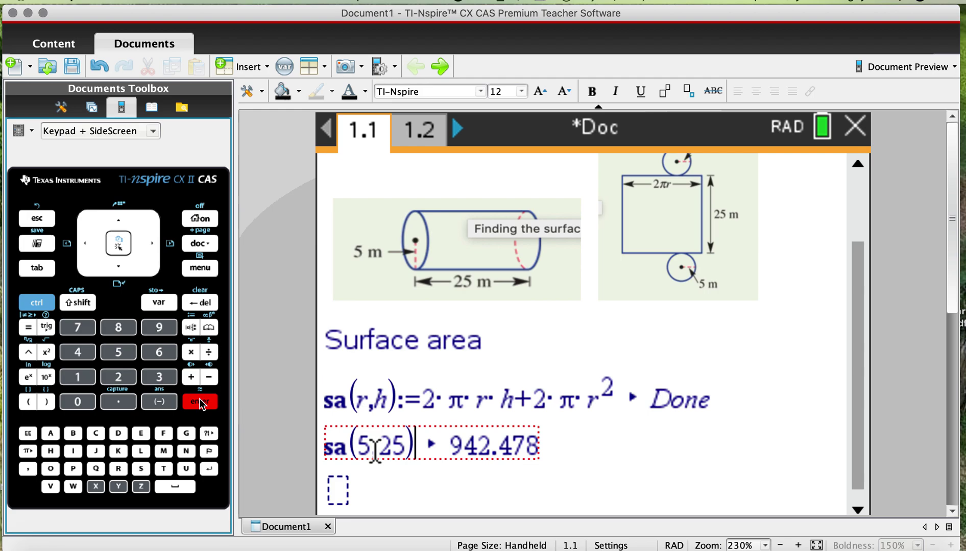
left_click(385, 486)
key("BackSpace")
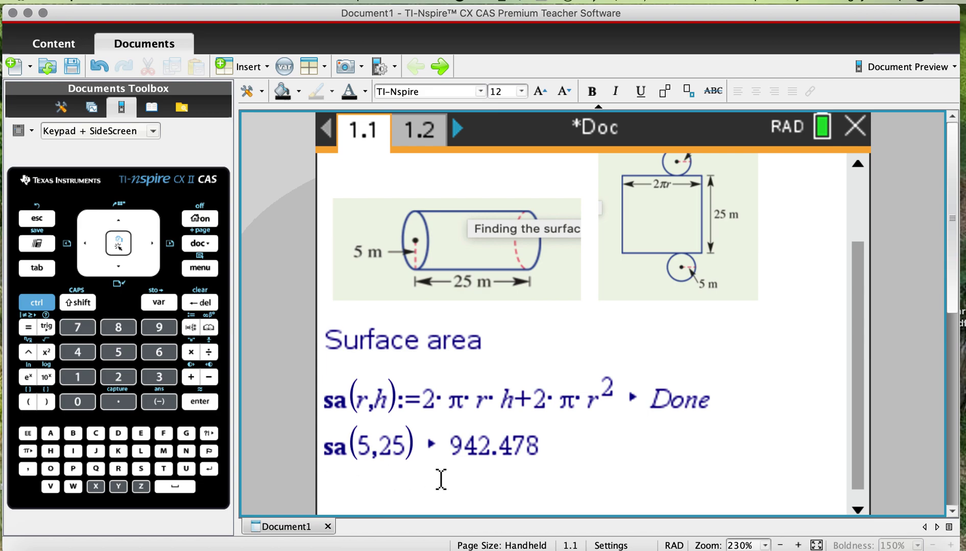
- Type the heading 'Volume' and add a math box below it containing vol(r,h)
type("Volume")
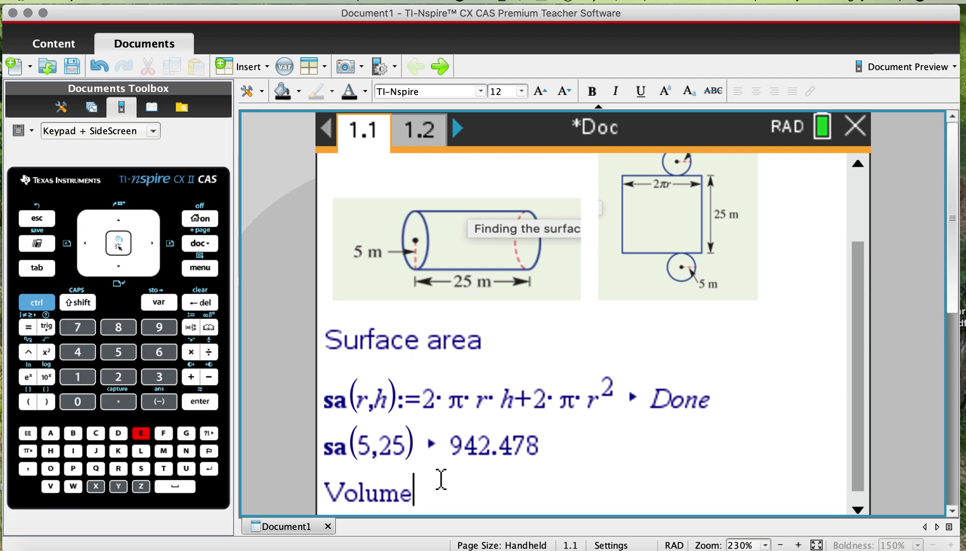
key("Return")
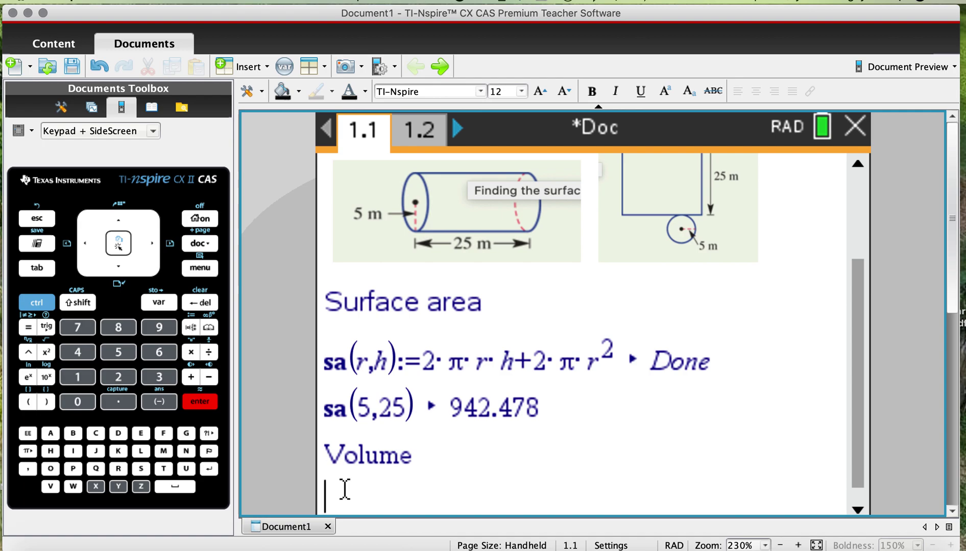
left_click(37, 307)
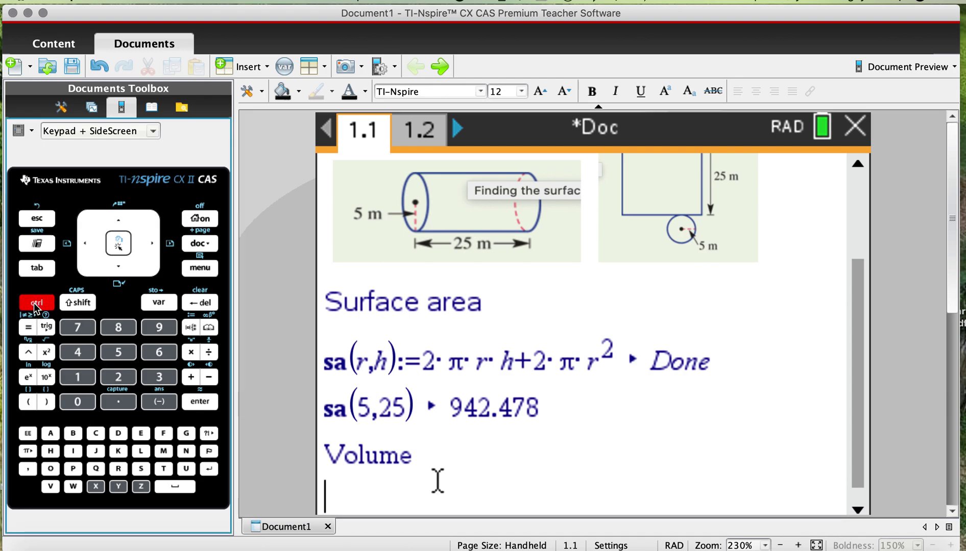
left_click(162, 452)
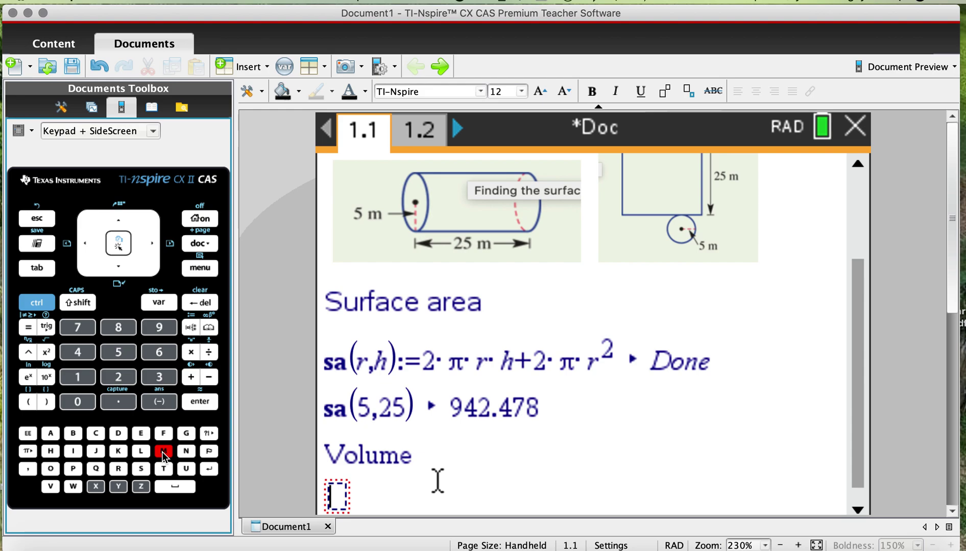
type("vol")
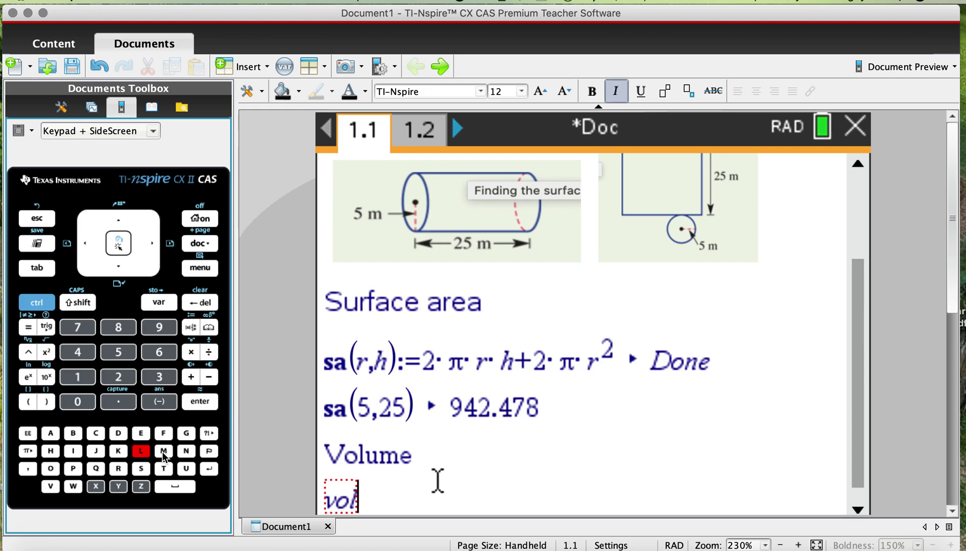
type("(")
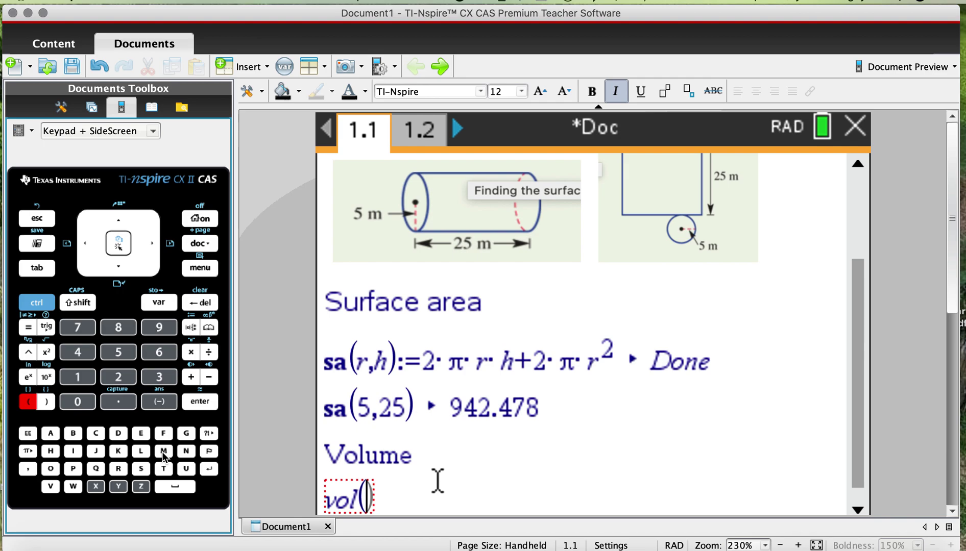
type("r,h")
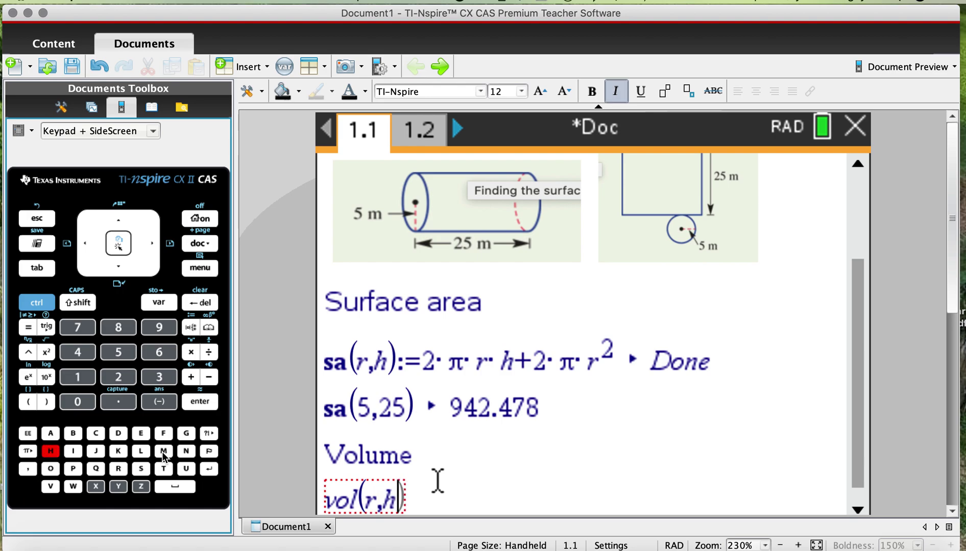
type(")")
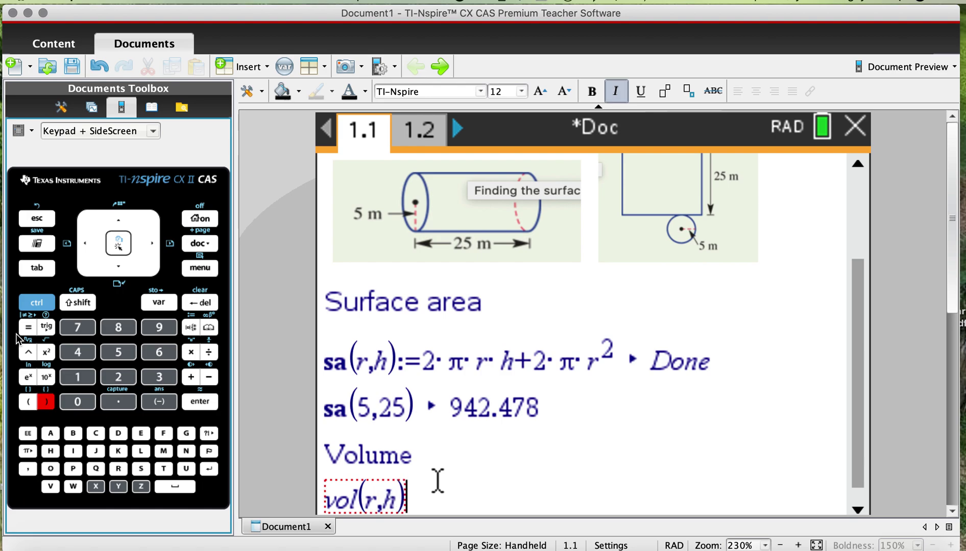
left_click(44, 304)
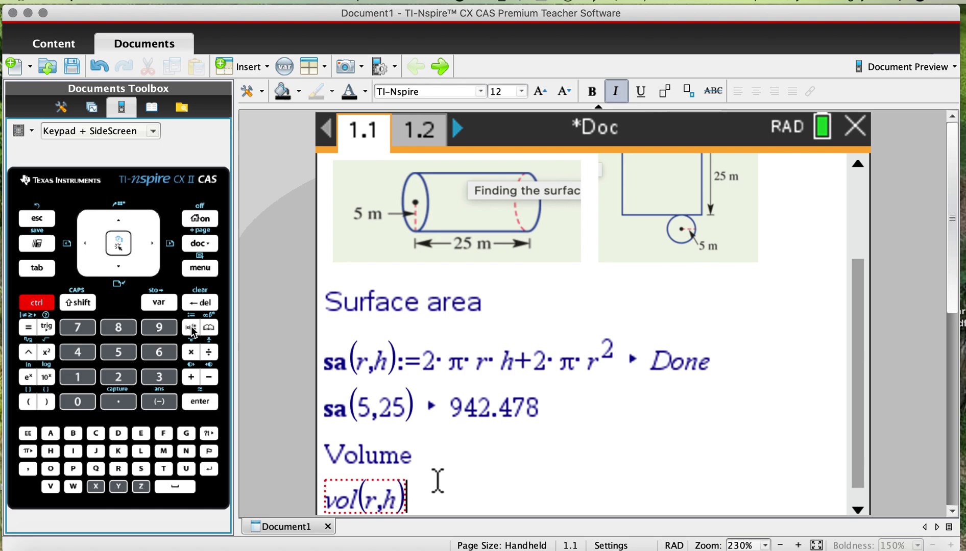
- Complete the definition vol(r,h):=π·r²·h and store it, returning Done
left_click(191, 328)
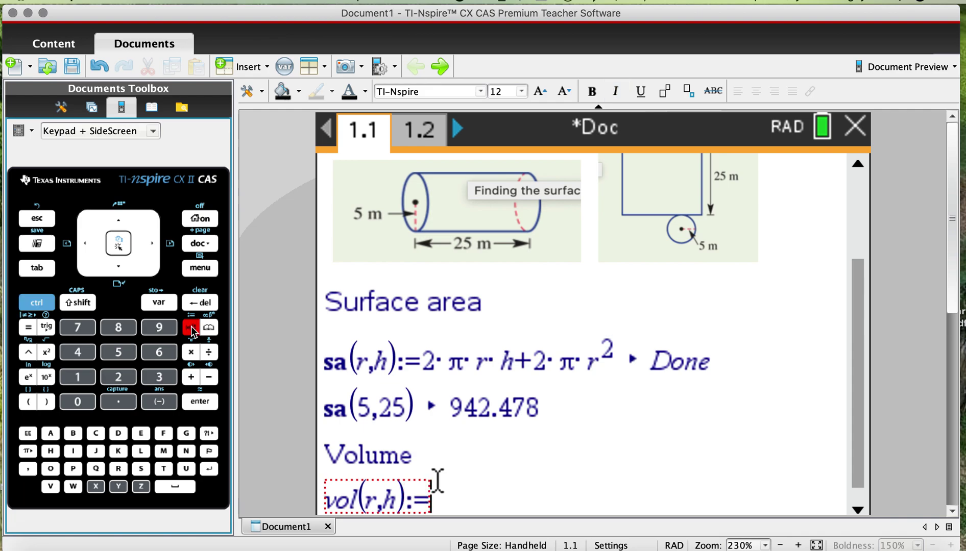
left_click(38, 307)
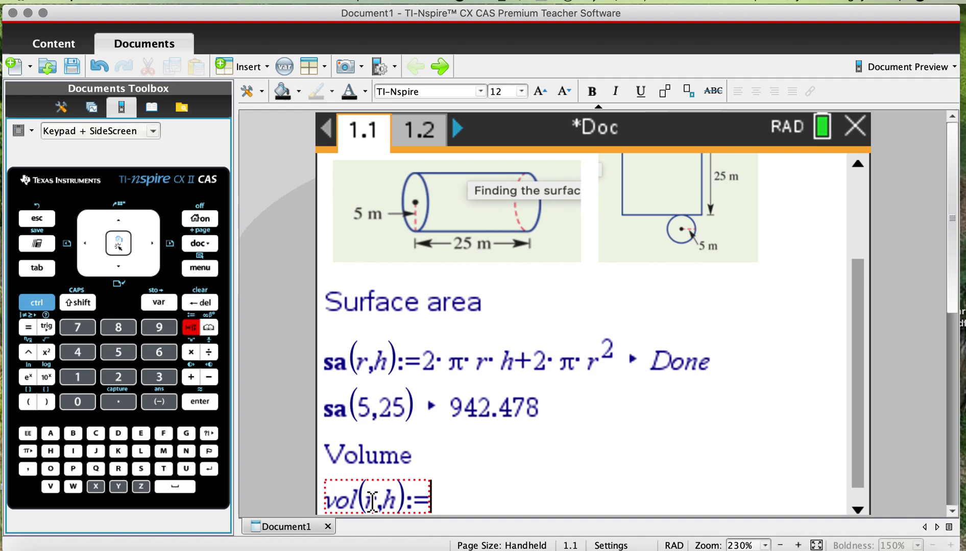
left_click(27, 452)
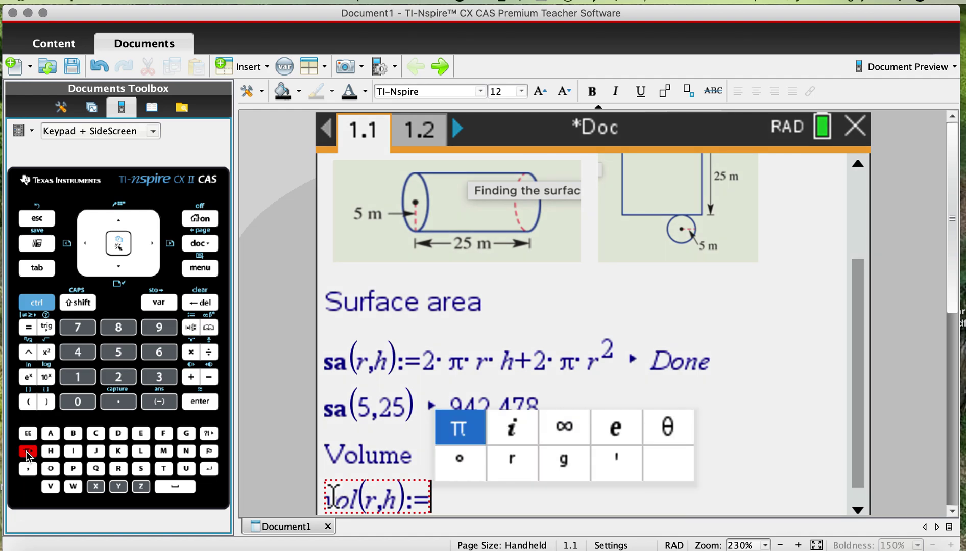
left_click(467, 433)
left_click(192, 352)
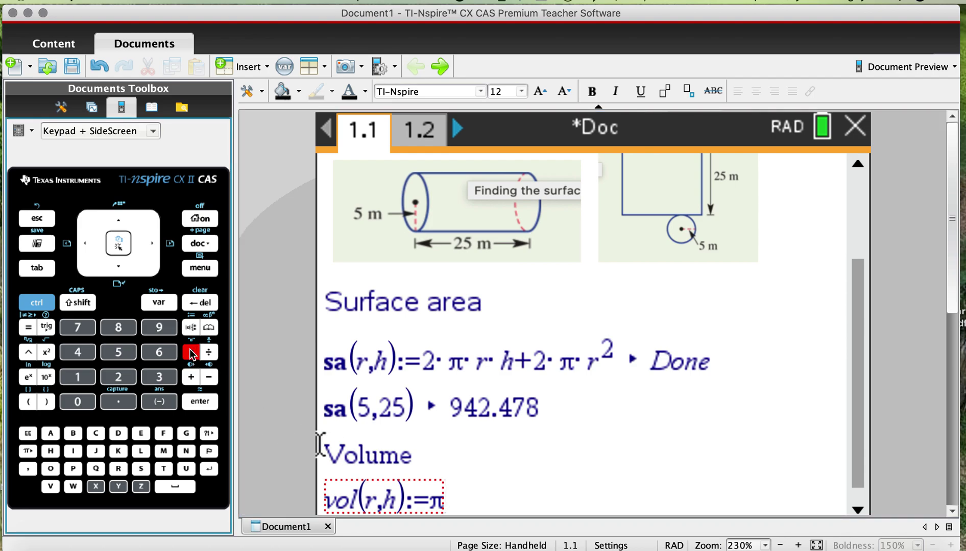
left_click(118, 468)
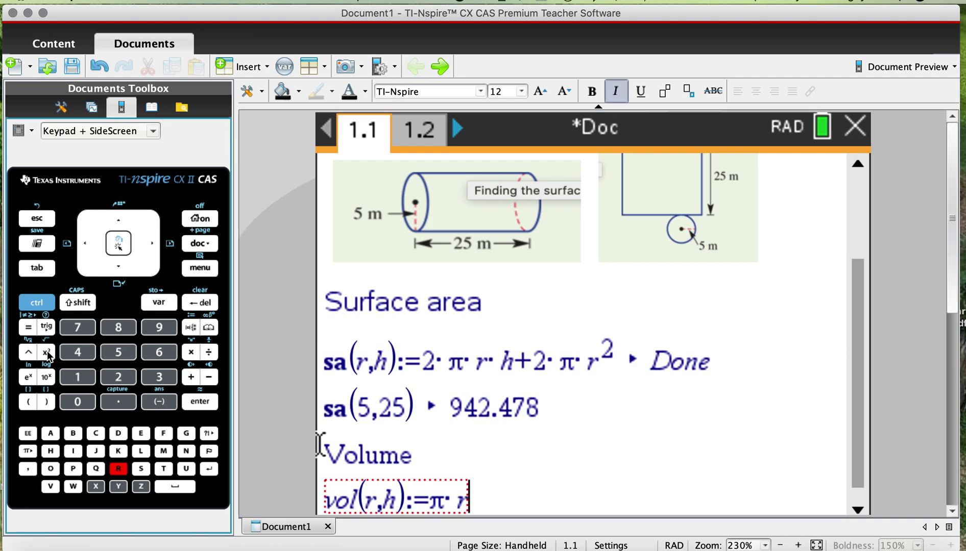
left_click(46, 352)
left_click(193, 353)
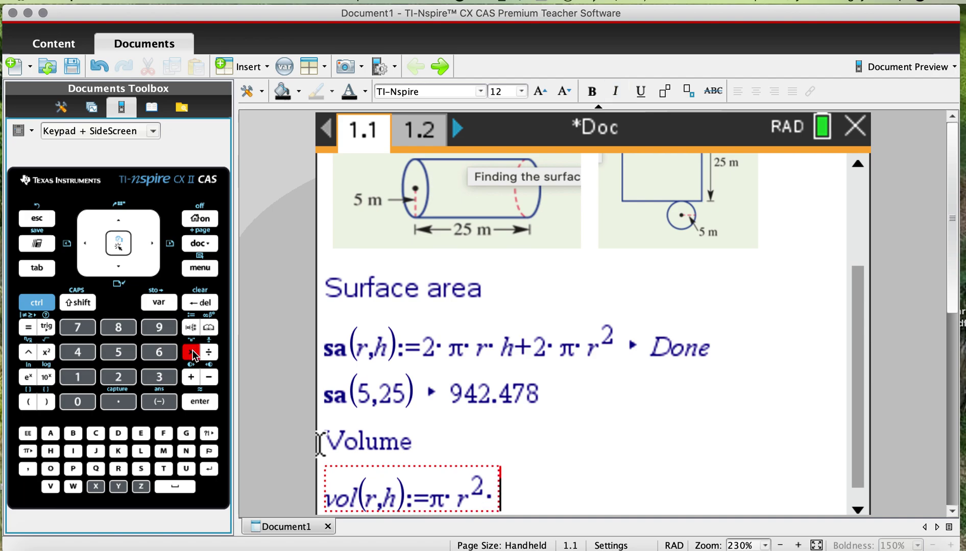
left_click(53, 454)
key("Return")
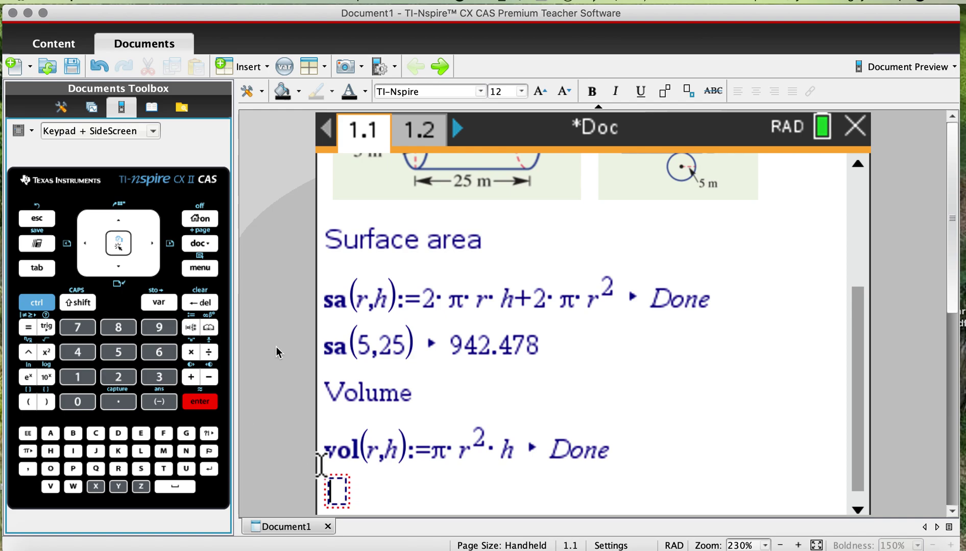
left_click(164, 307)
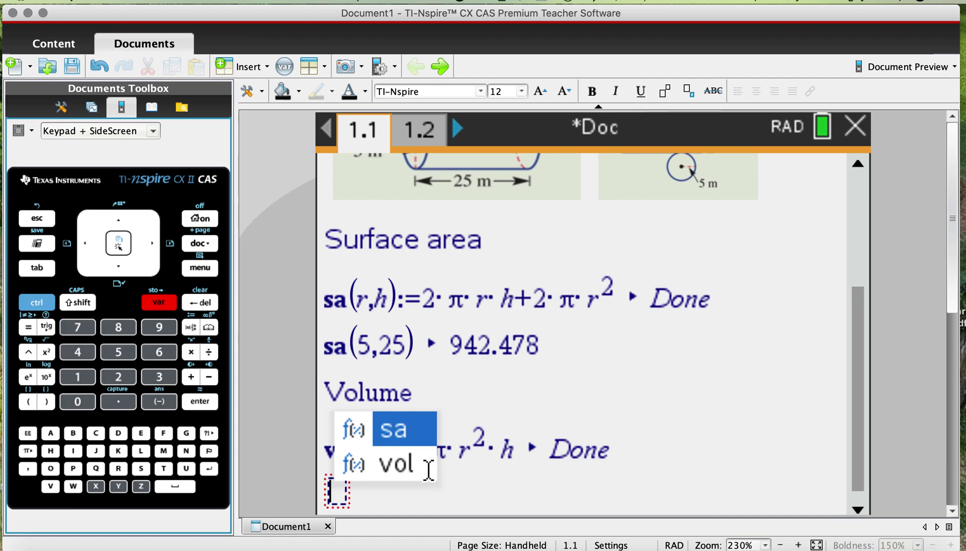
- Insert vol from the variables list and evaluate vol(5,25), returning 625·π
left_click(403, 466)
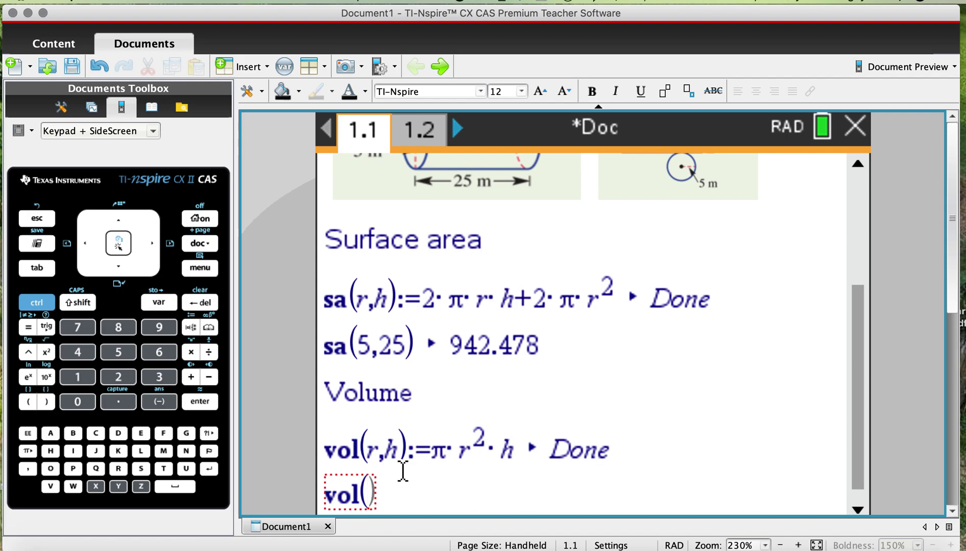
type("5,")
type("25")
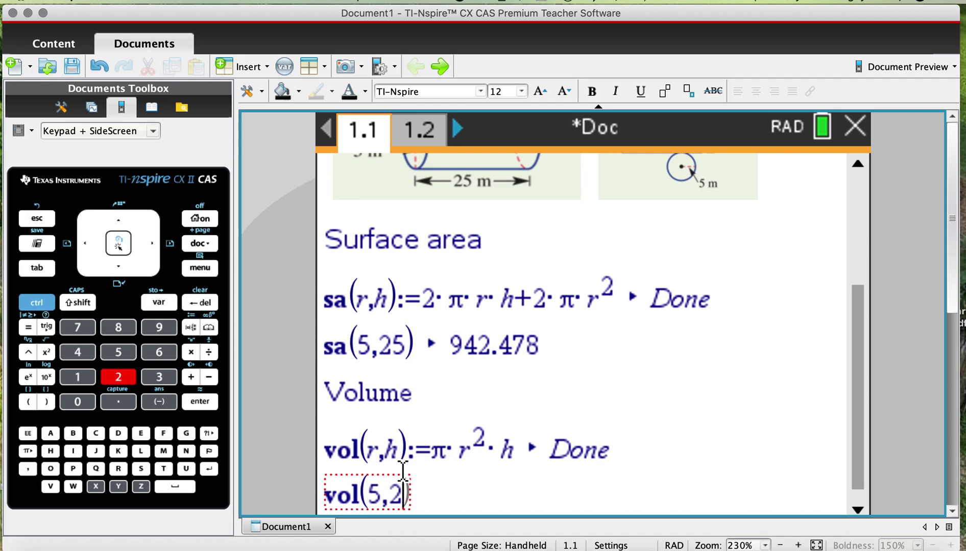
key("Return")
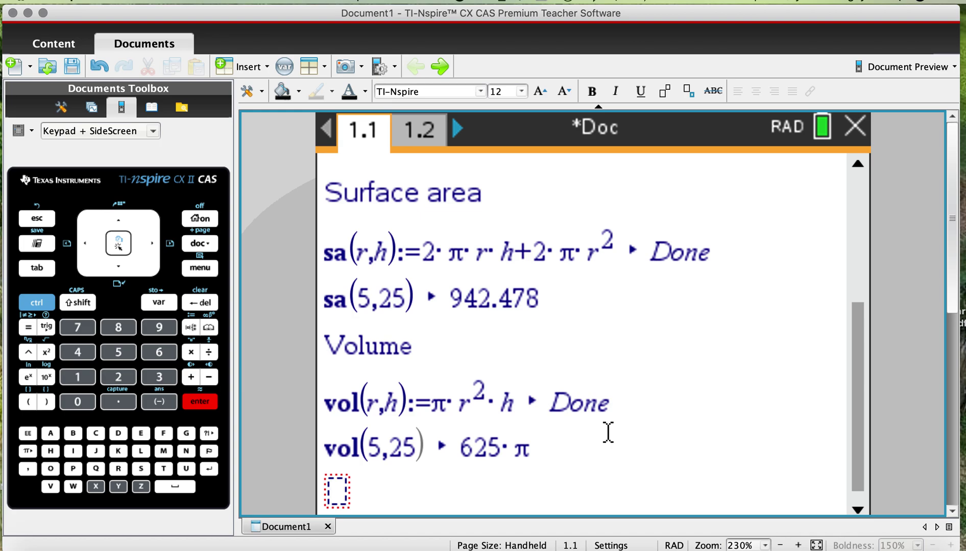
left_click(421, 446)
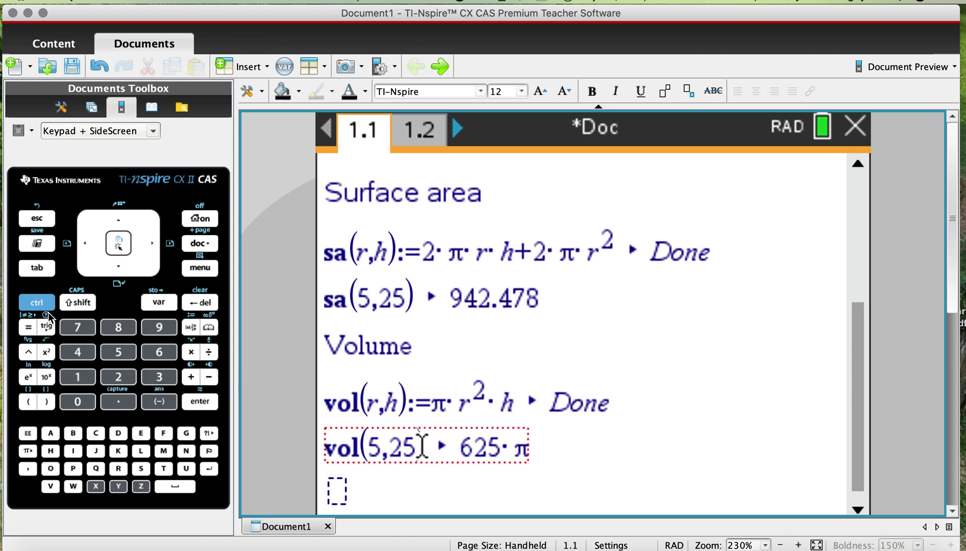
- Convert the vol(5,25) result to the decimal 1963.5 and delete the empty math box beneath
left_click(37, 306)
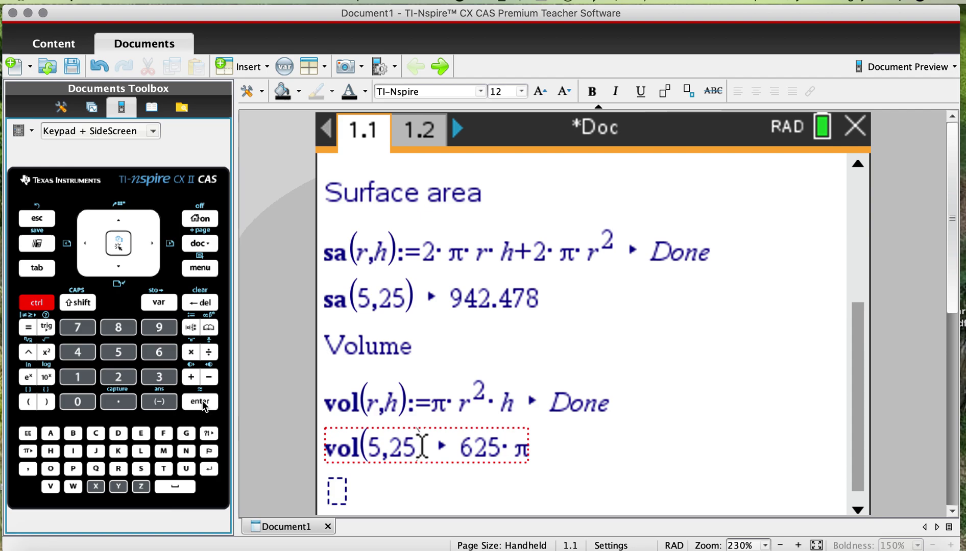
left_click(202, 401)
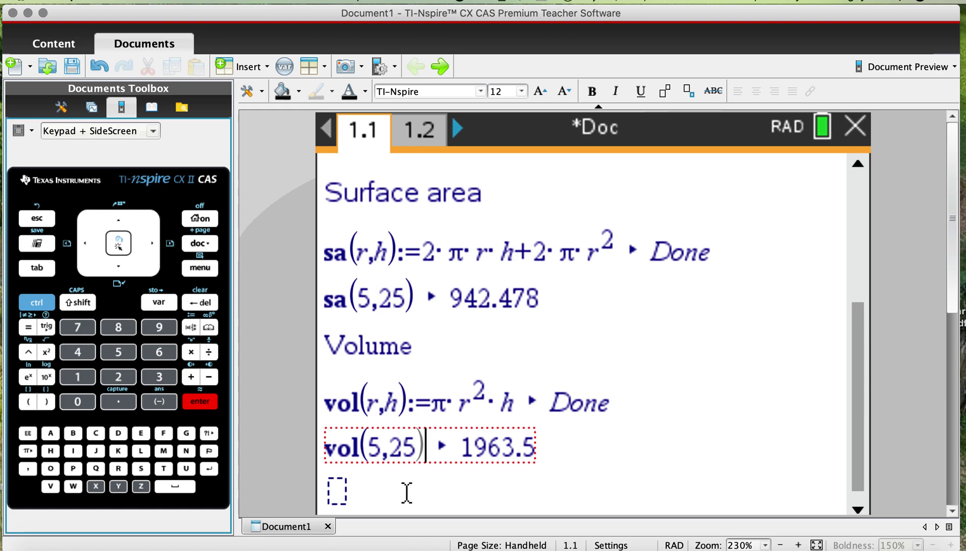
left_click(340, 492)
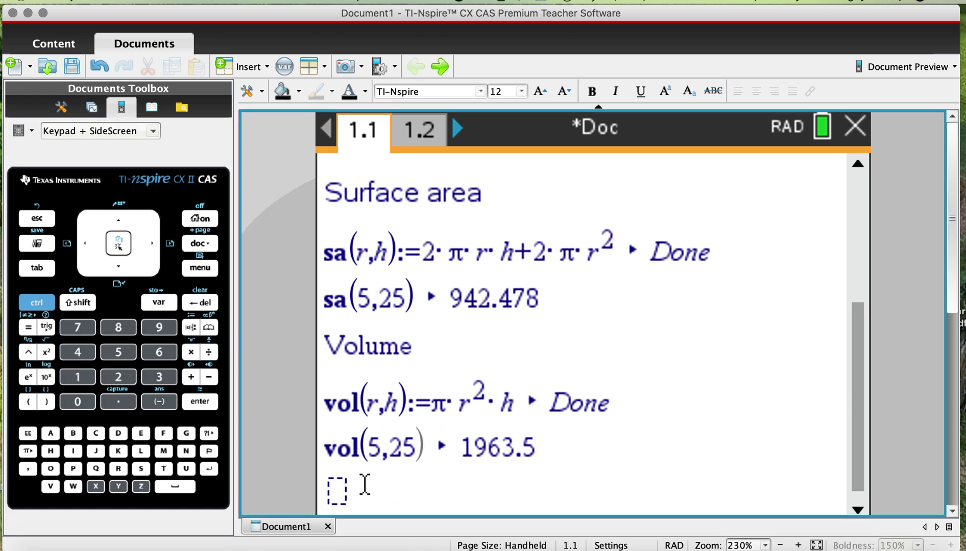
key("BackSpace")
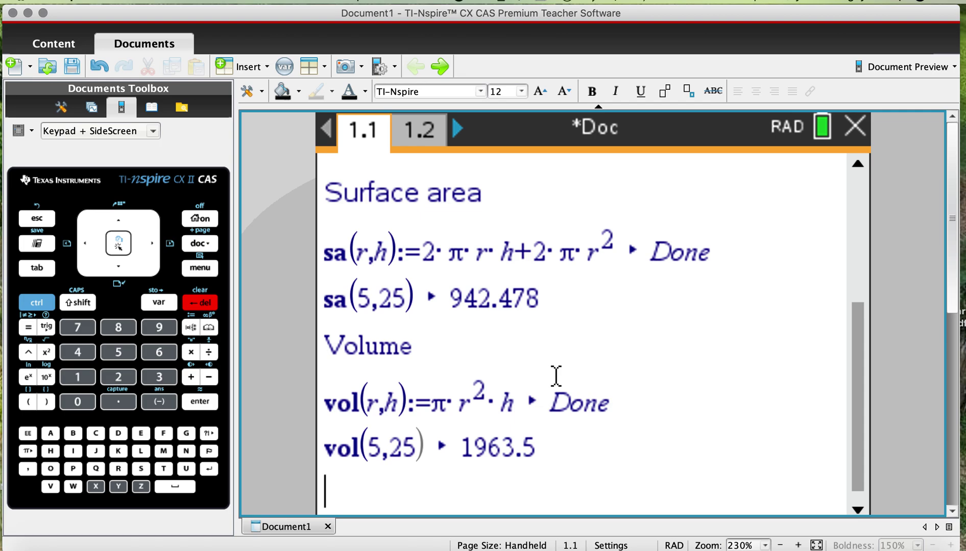
left_click_drag(860, 313, 864, 167)
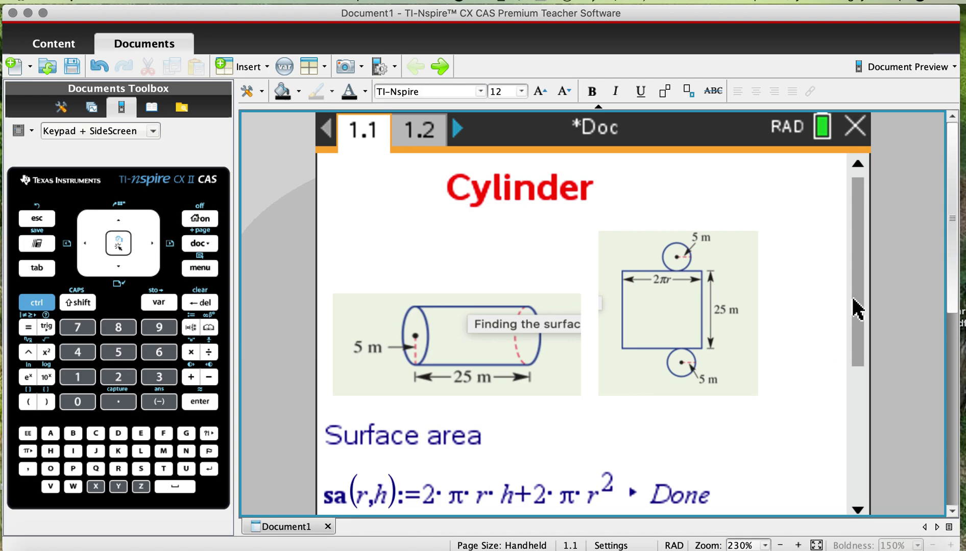
left_click_drag(862, 307, 869, 422)
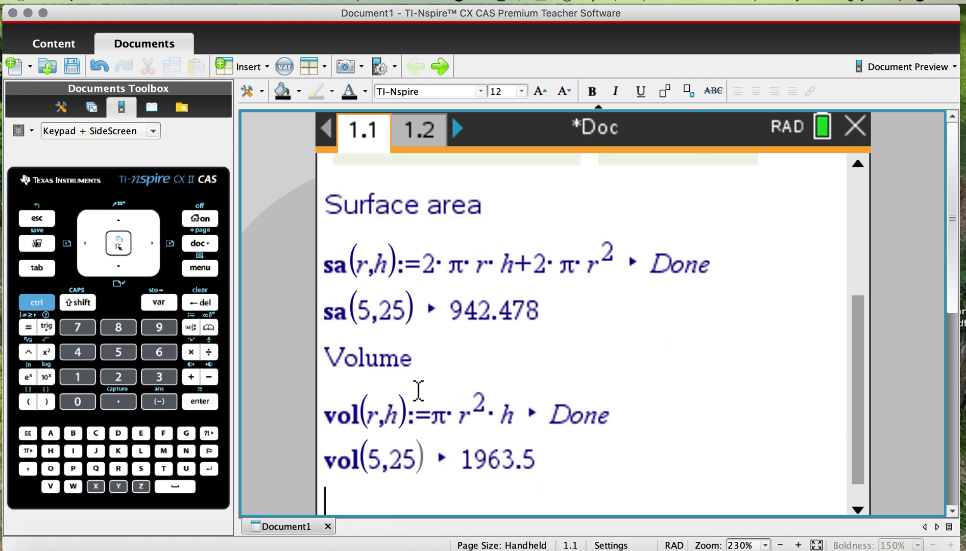